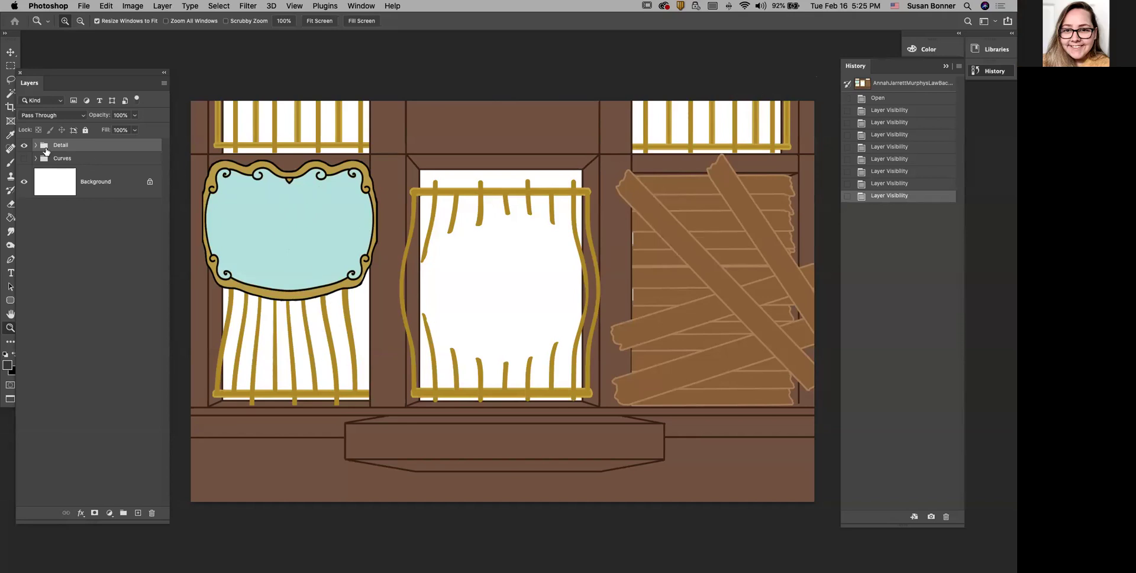
Step: Compare the Detail and Curves artwork by switching the visibility of both groups, finishing with only Detail shown over the background
left_click(25, 147)
left_click(24, 159)
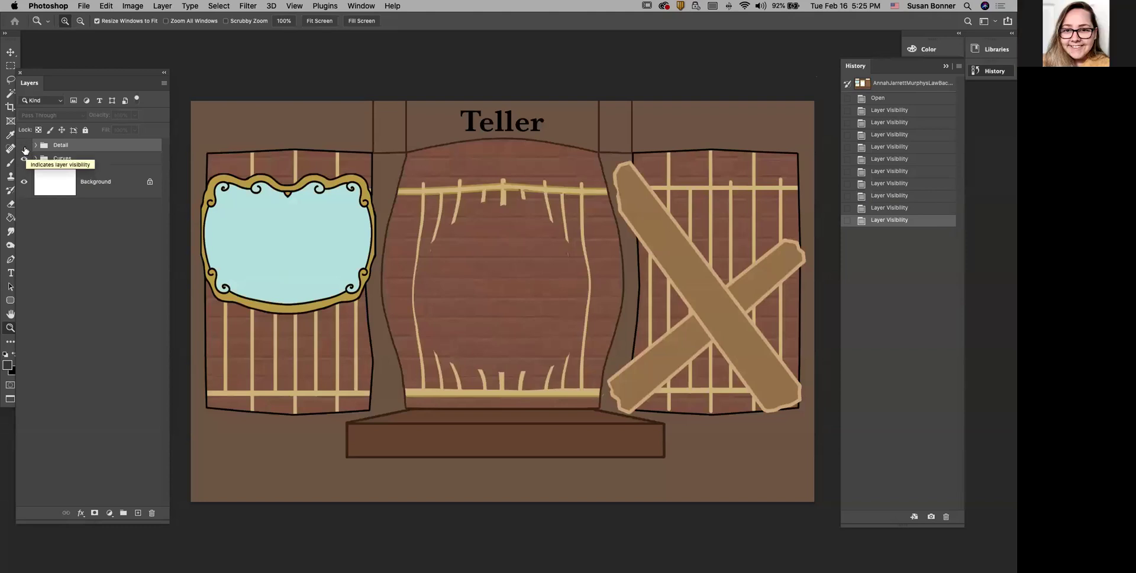
left_click(24, 158)
left_click(24, 145)
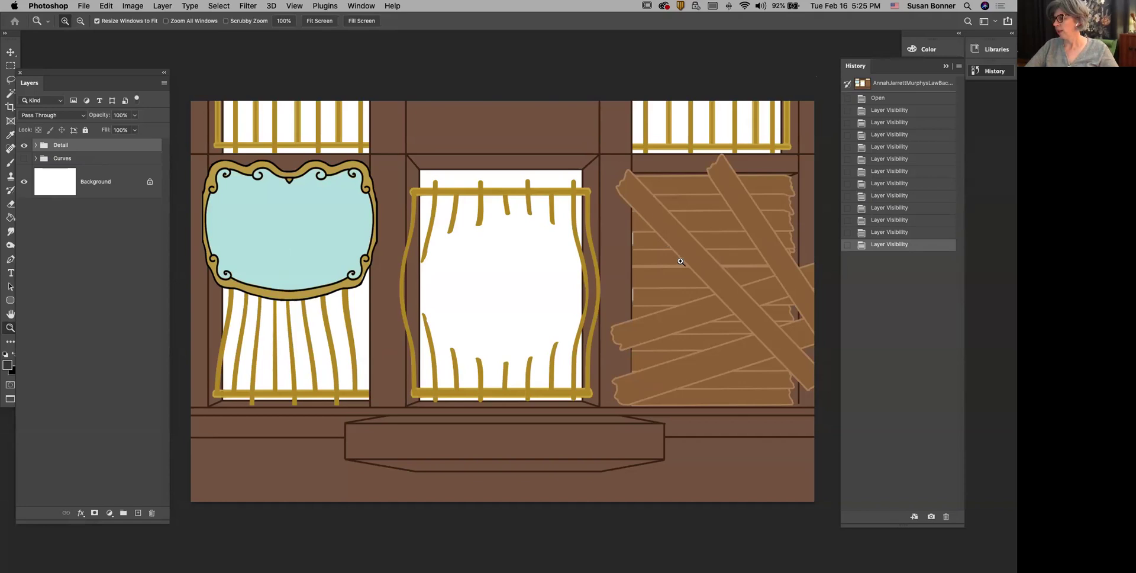
Step: Examine the crossed wooden boards covering the right-hand window of the backdrop up close
left_click(647, 224)
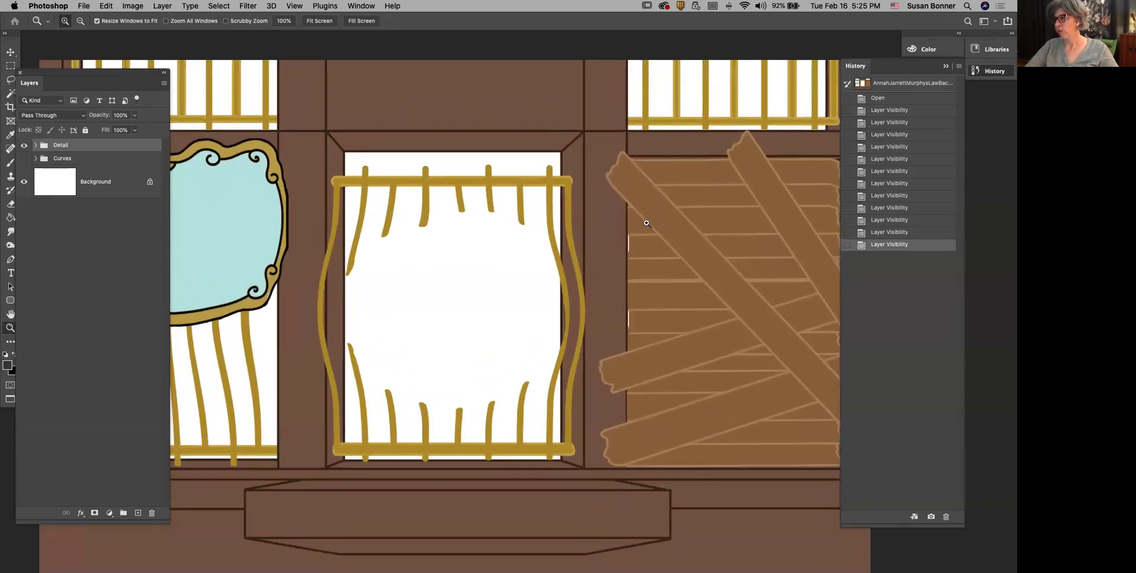
left_click(677, 250)
left_click_drag(667, 210, 609, 188)
left_click(631, 205, "alt")
left_click(633, 209, "alt")
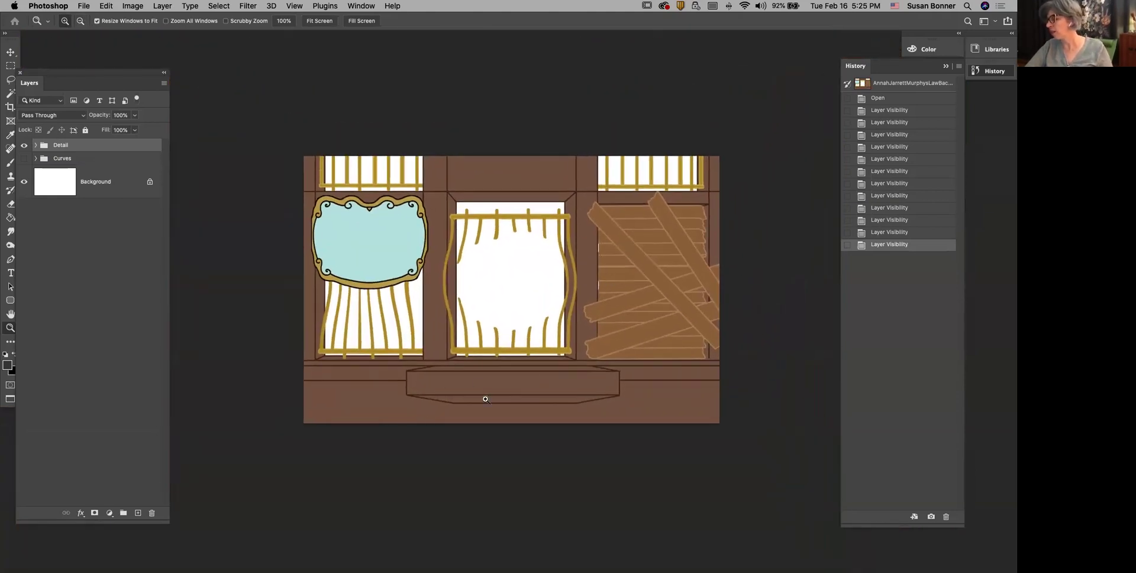
left_click(634, 254)
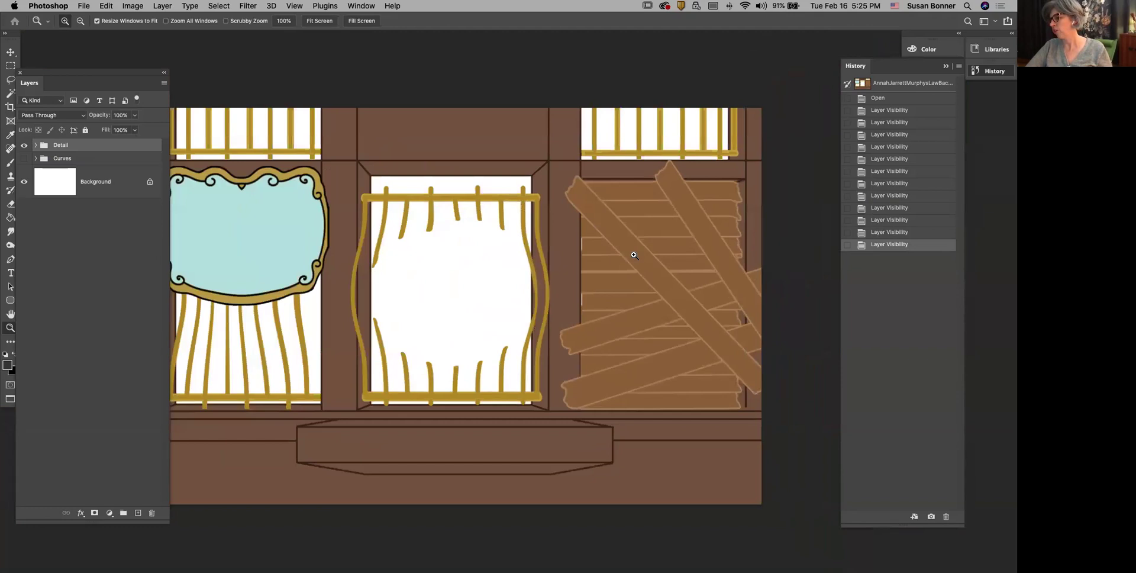
left_click(619, 228)
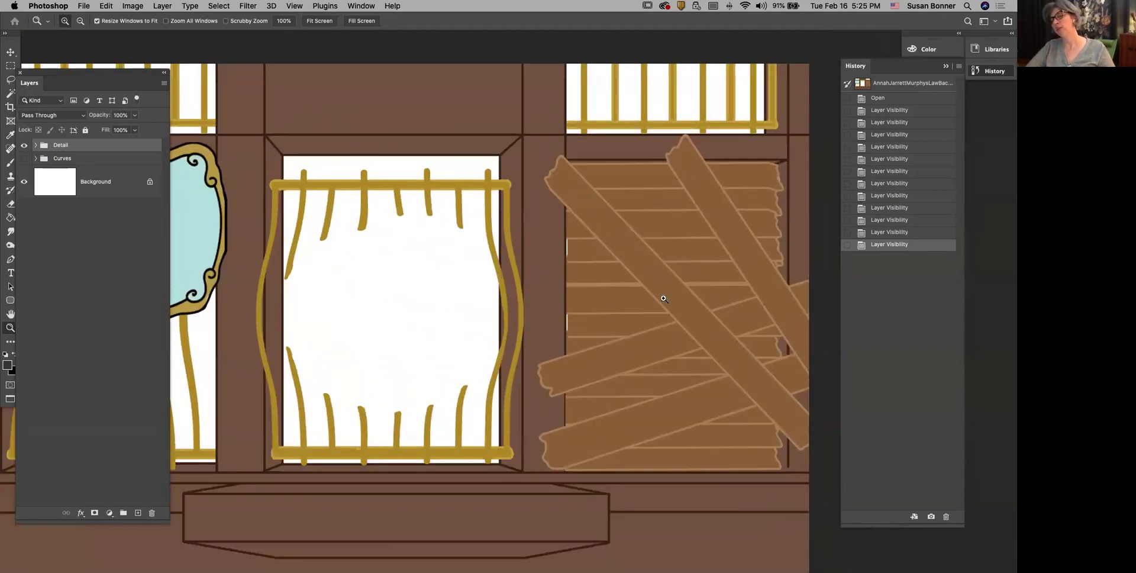
left_click_drag(575, 232, 617, 228)
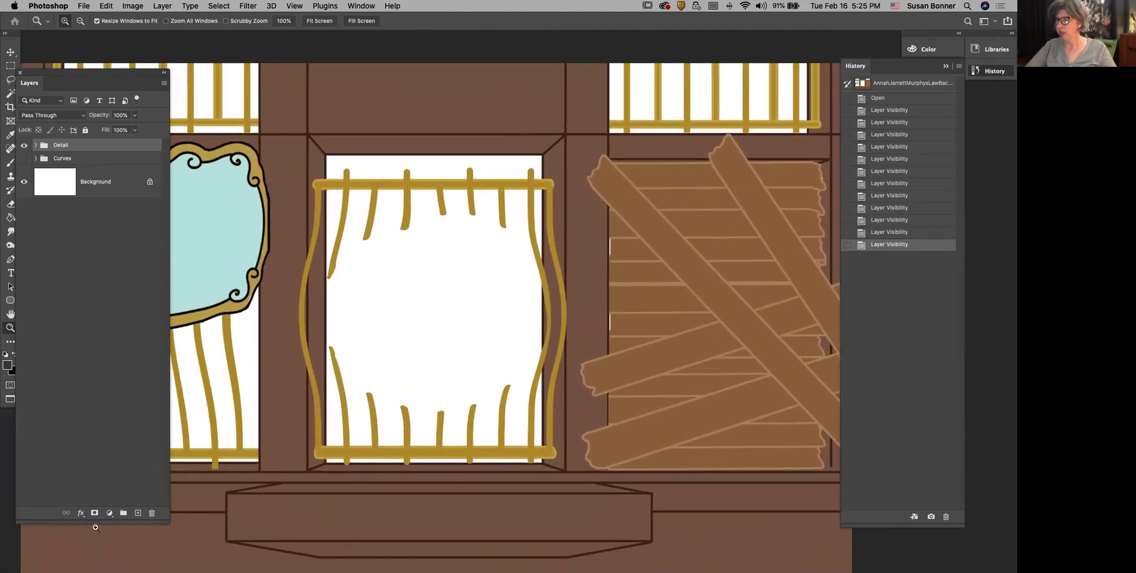
Step: Add a new layer above the Detail group and load the diagonal plank on Layer 37 as a selection
left_click(138, 513)
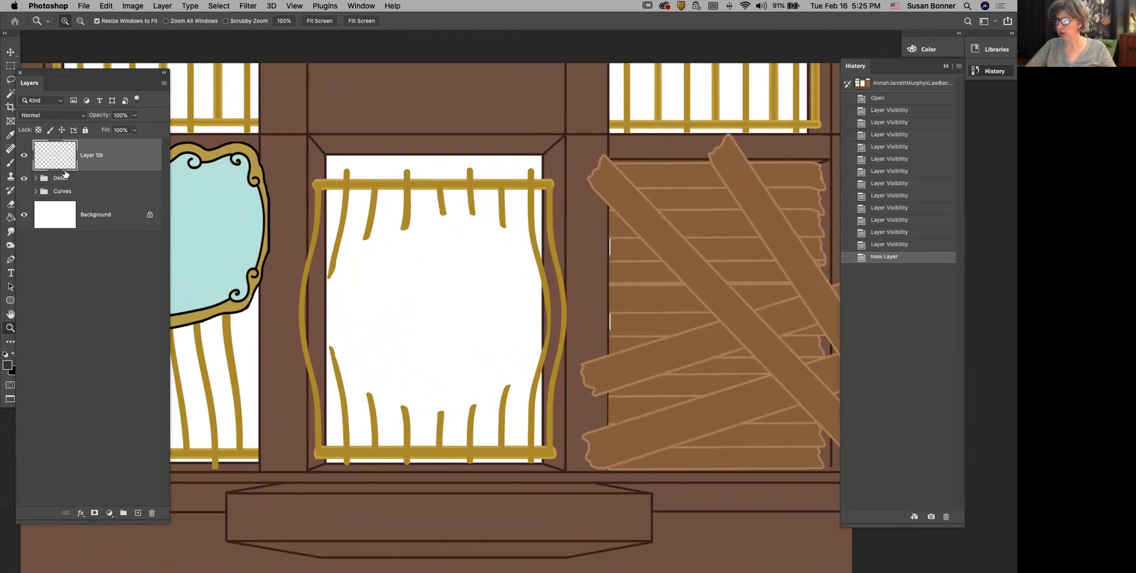
left_click(34, 178)
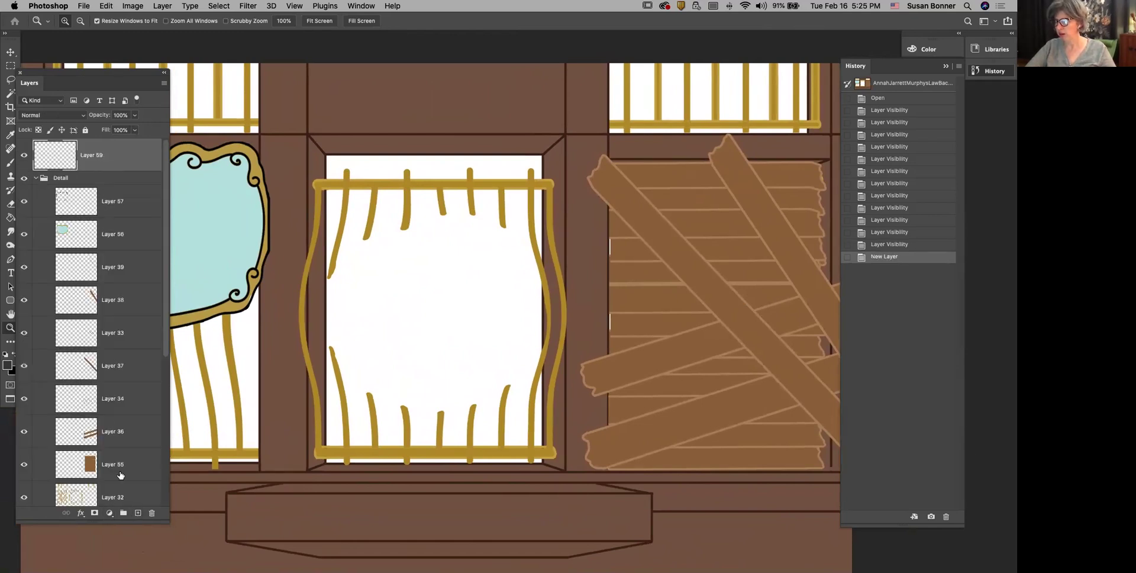
left_click(85, 361)
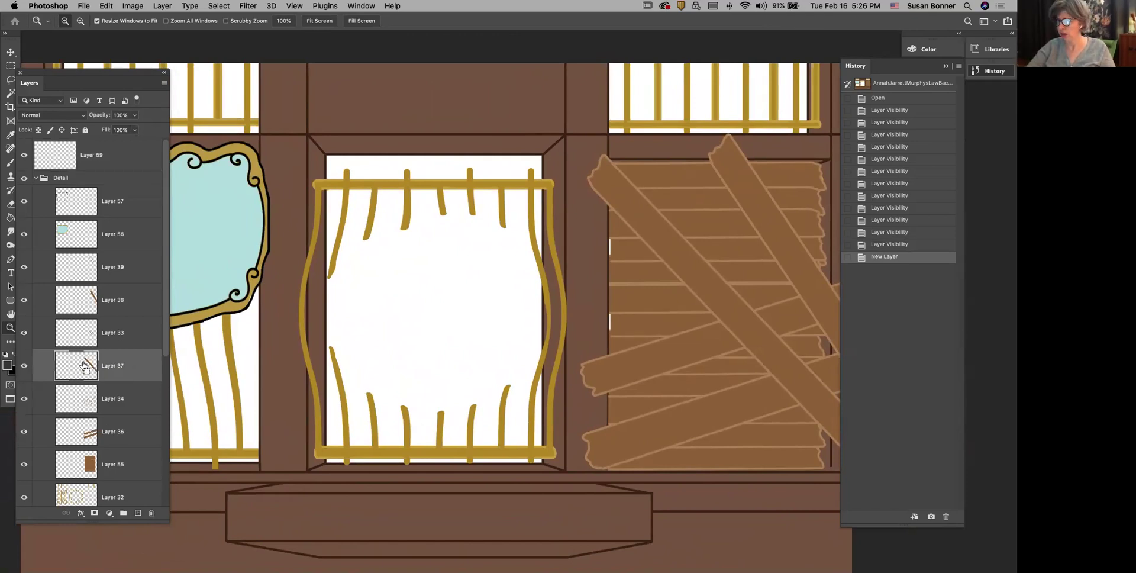
left_click(85, 367, "super")
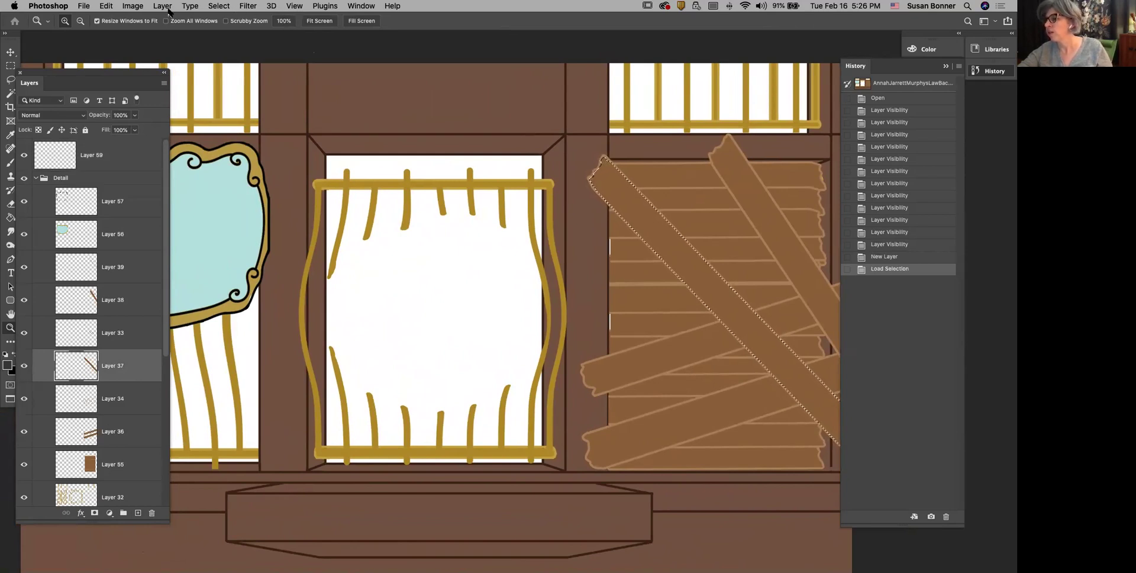
Step: Expand the plank selection by 5 pixels, expand it a second time, and hide the selection outline
left_click(210, 7)
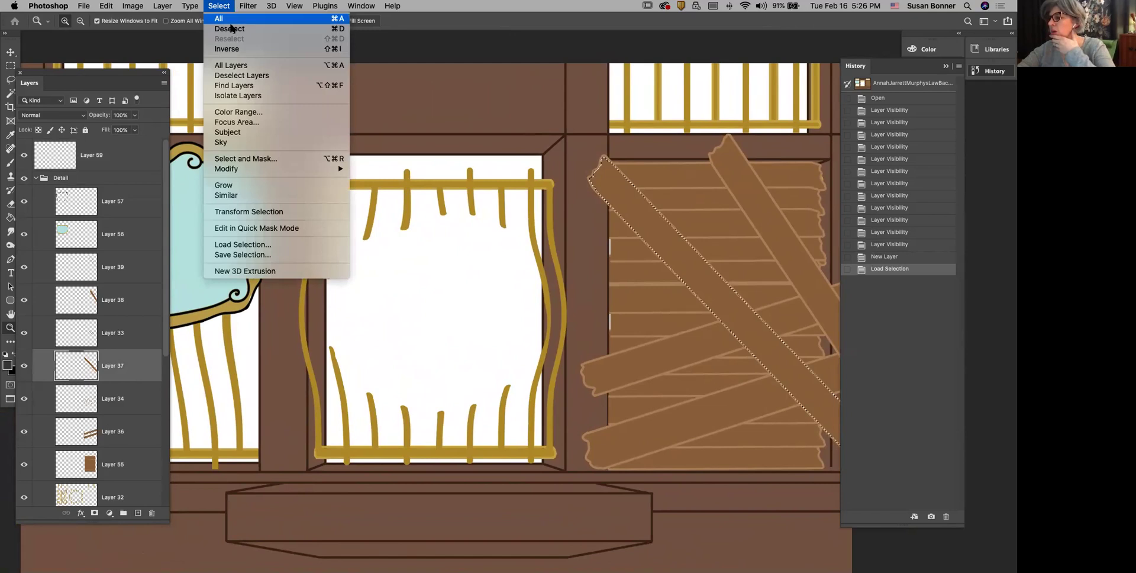
mouse_move(323, 172)
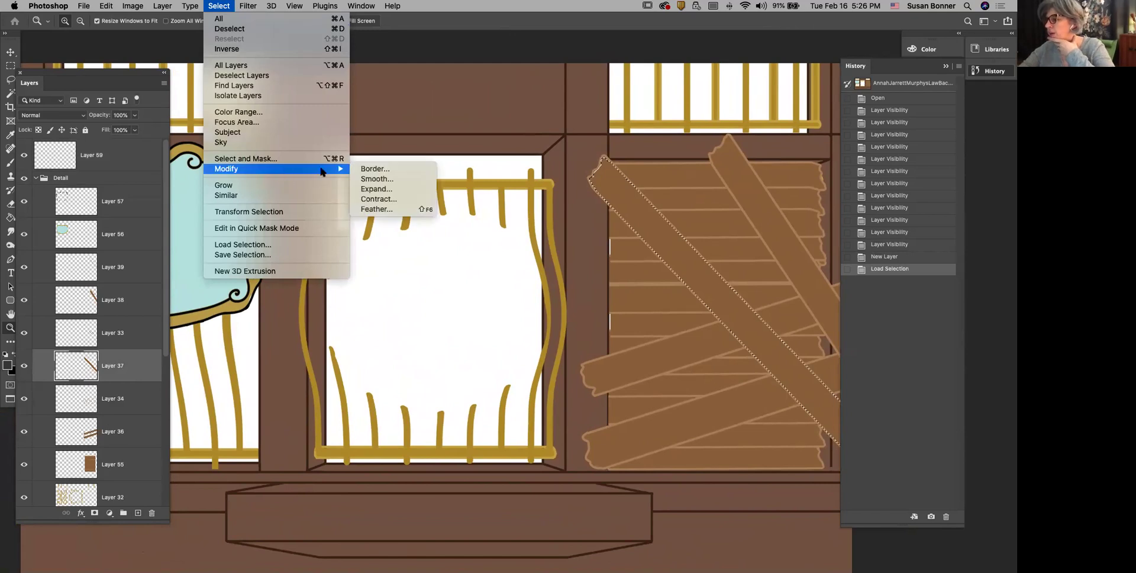
left_click(393, 188)
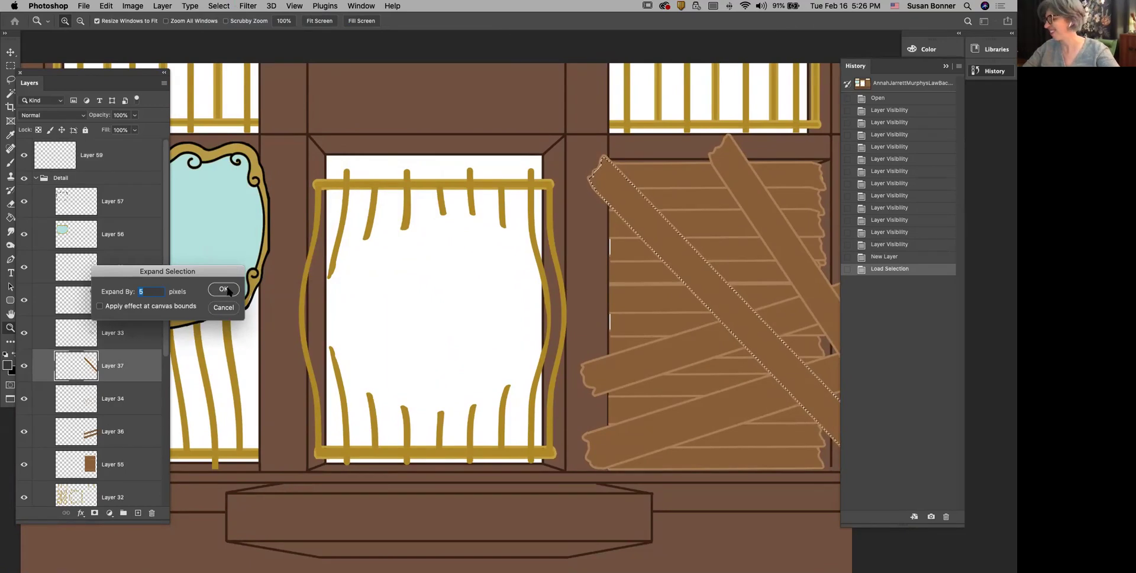
left_click(227, 290)
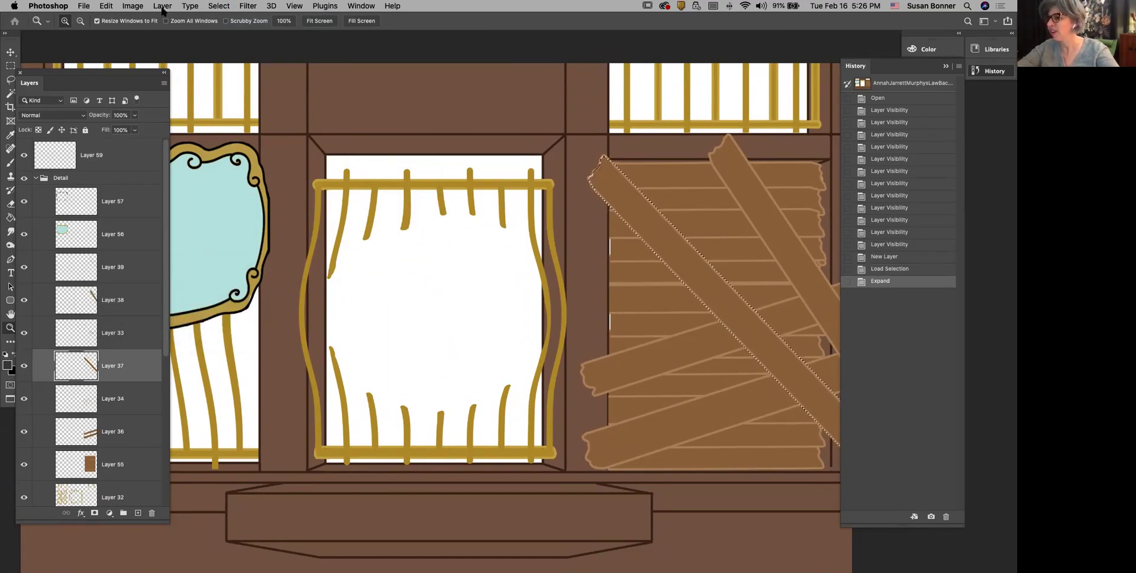
left_click(138, 6)
mouse_move(164, 8)
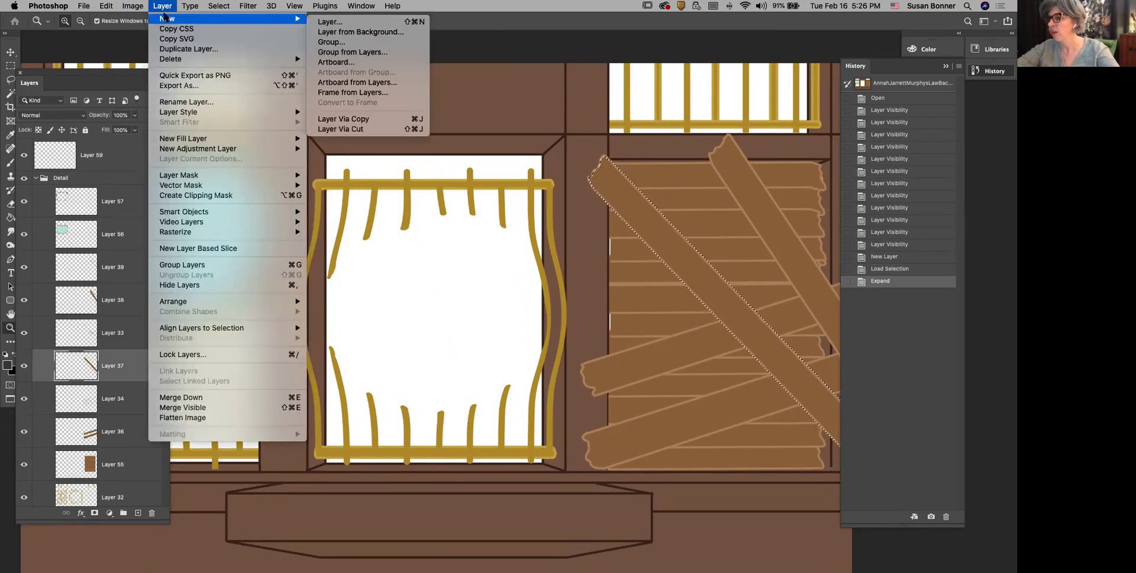
mouse_move(215, 6)
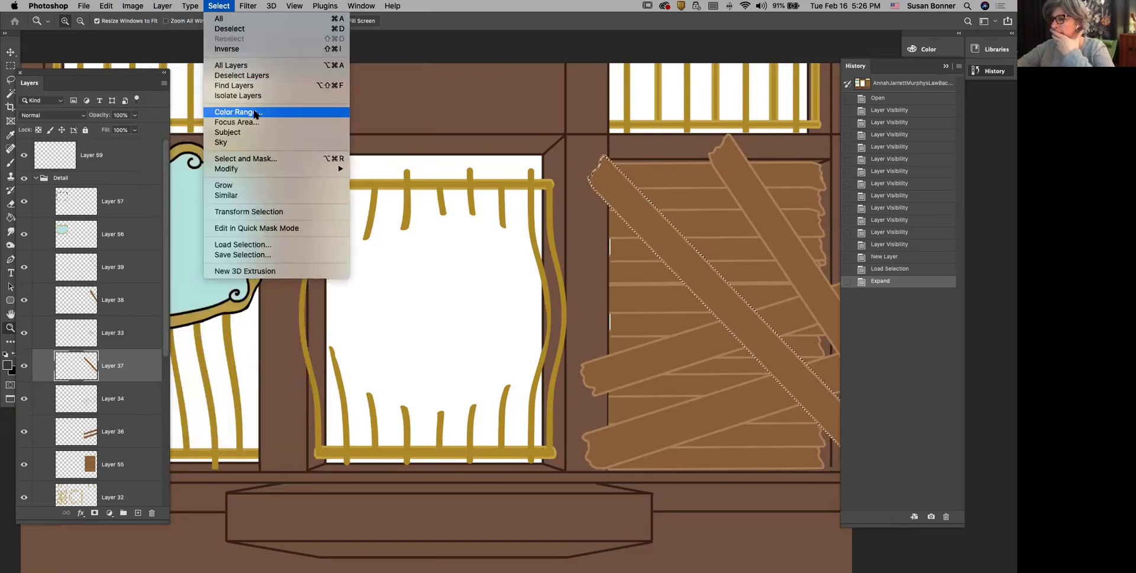
mouse_move(331, 169)
left_click(397, 189)
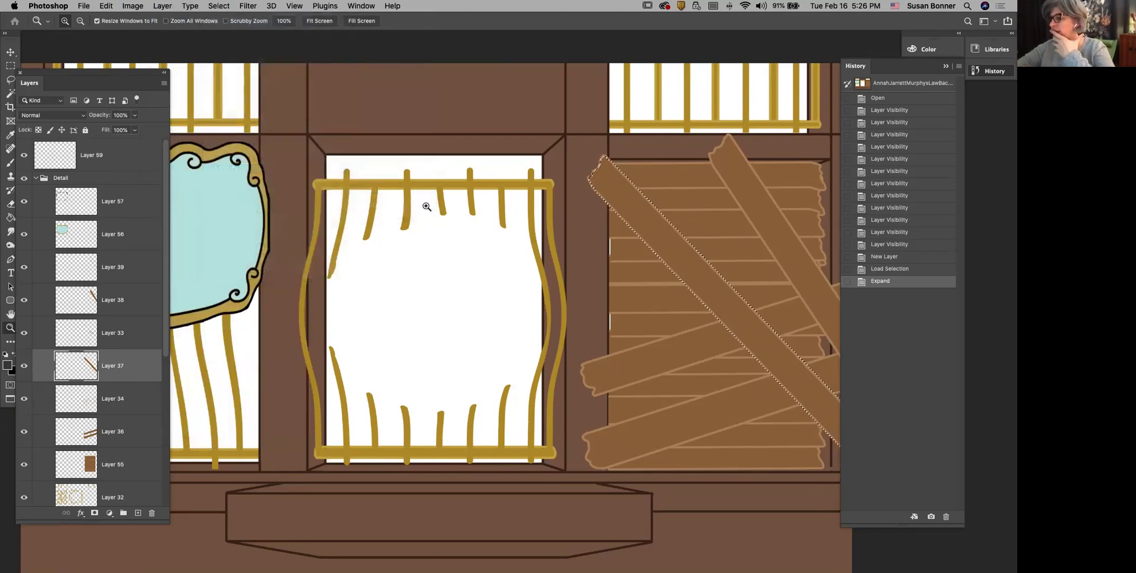
left_click(224, 289)
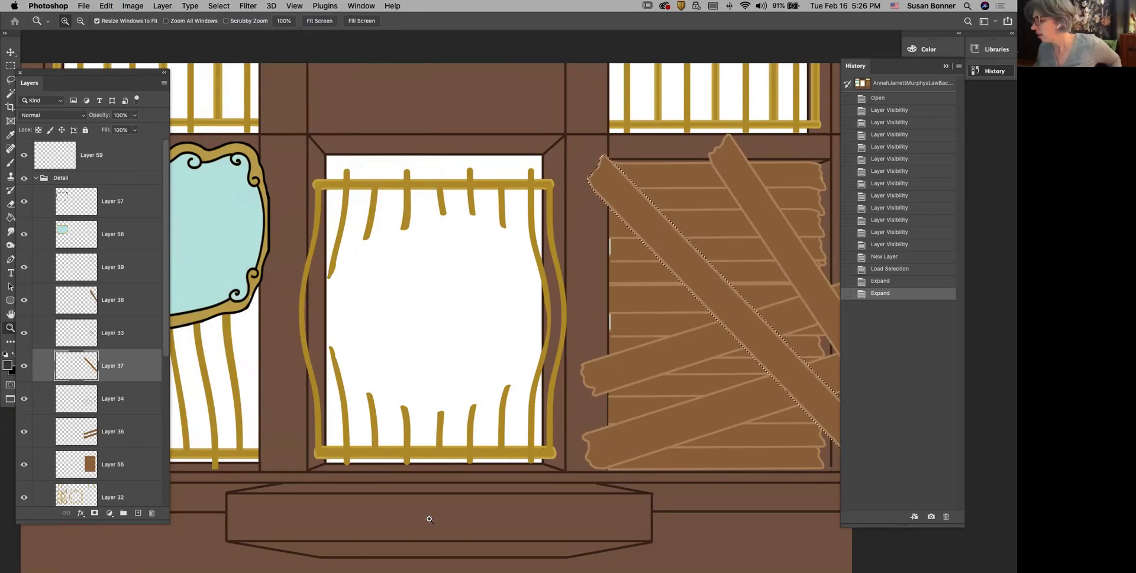
key("super+h")
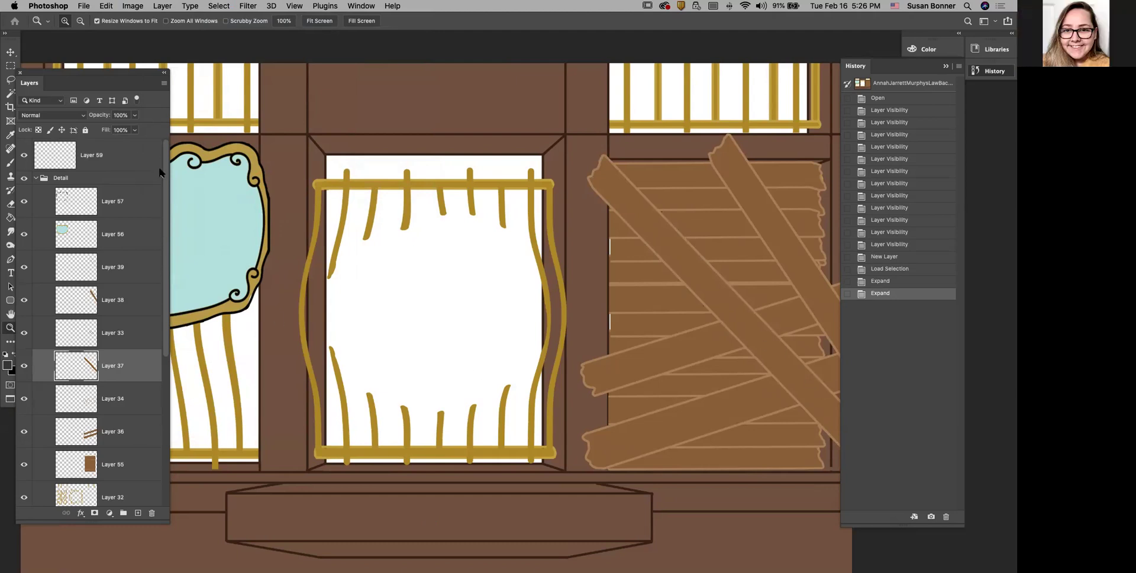
Step: Collapse the Detail group and rename the new empty layer above it "wood paint"
left_click(35, 178)
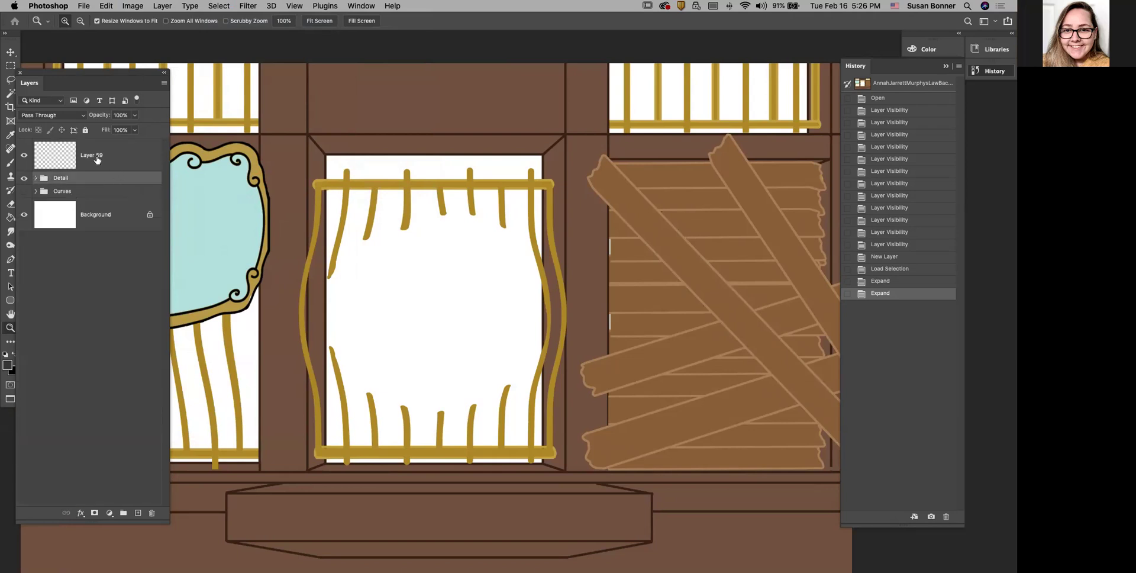
left_click(97, 160)
left_click(25, 157)
left_click(25, 157)
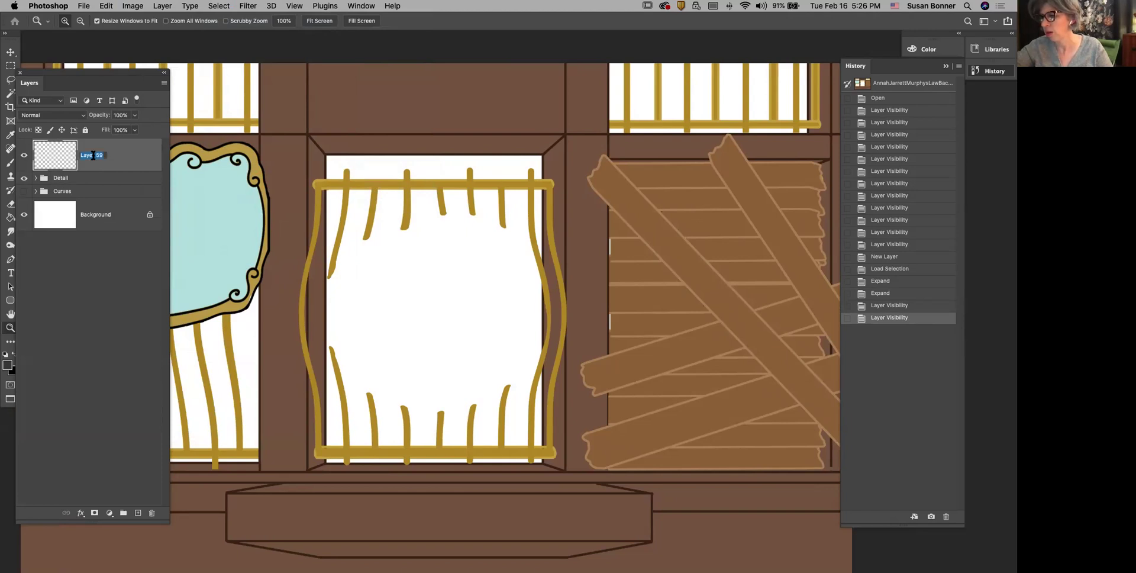
type("p")
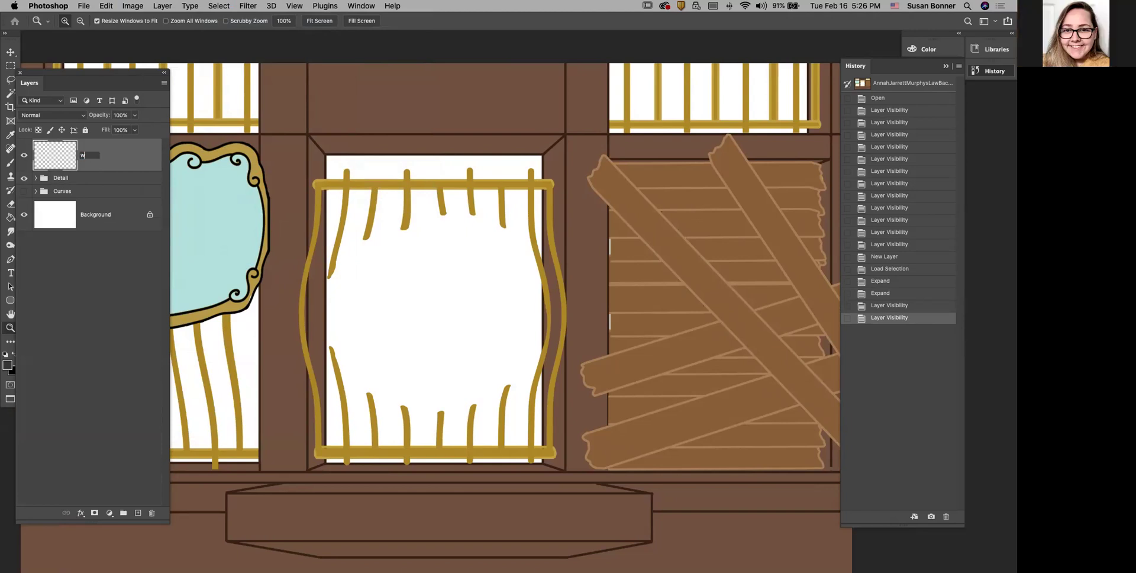
type("ood paint")
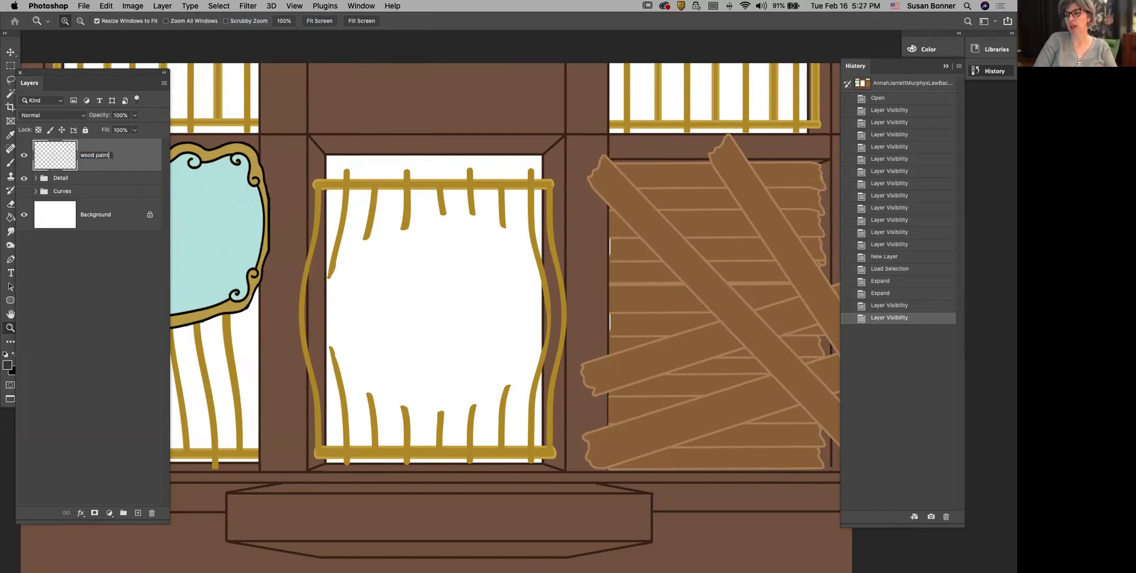
key("Return")
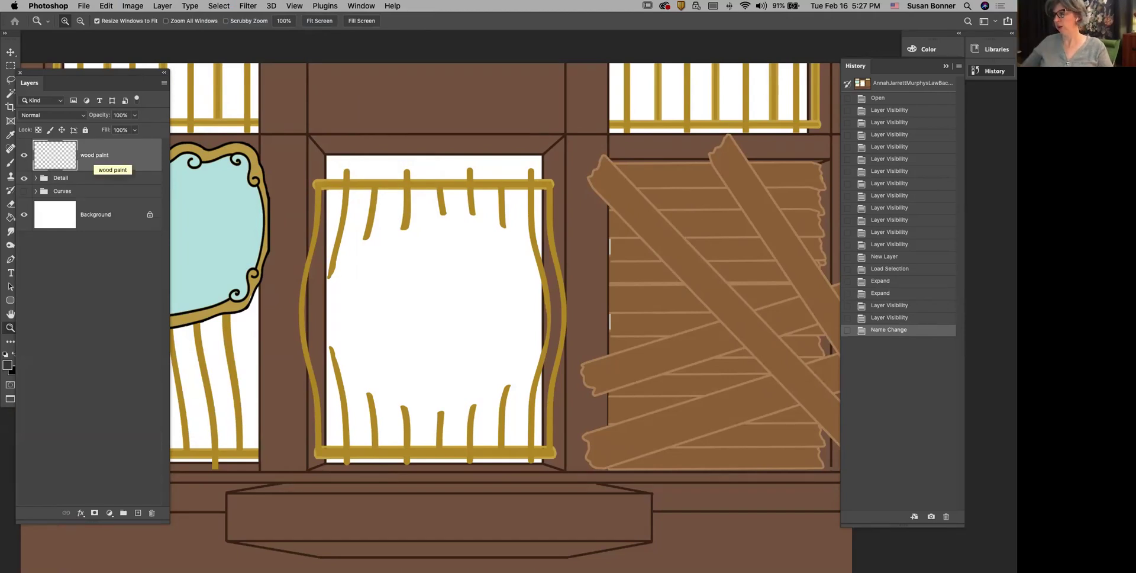
Step: Ready the Brush tool with a dark brown foreground colour, #312920, derived from the brown sampled on the diagonal plank
left_click(701, 259)
left_click_drag(694, 315, 579, 322)
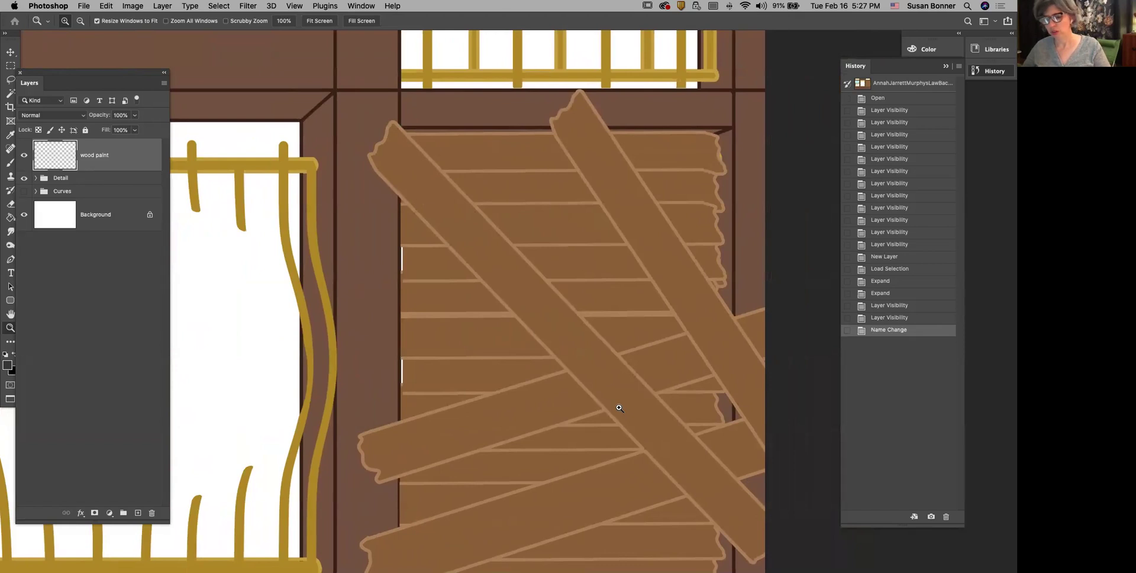
left_click(584, 332, "alt")
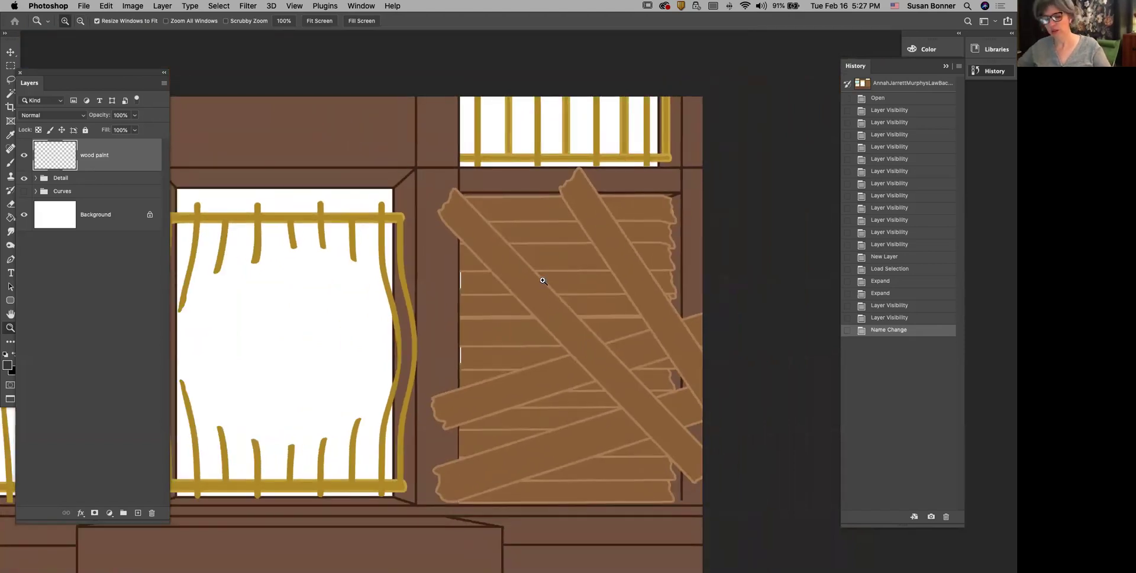
key("b")
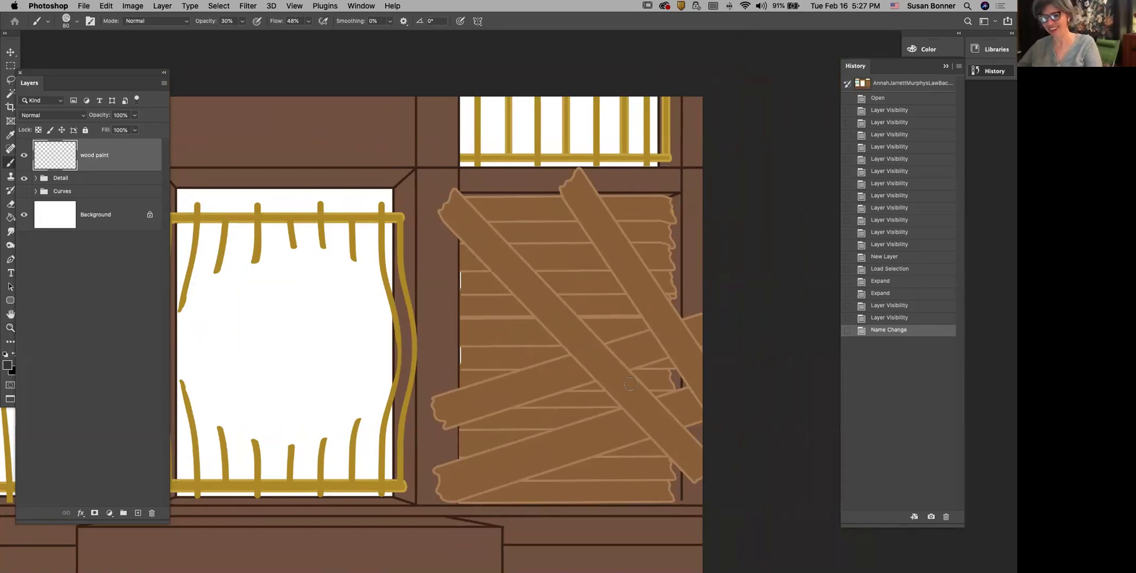
key("bracketleft")
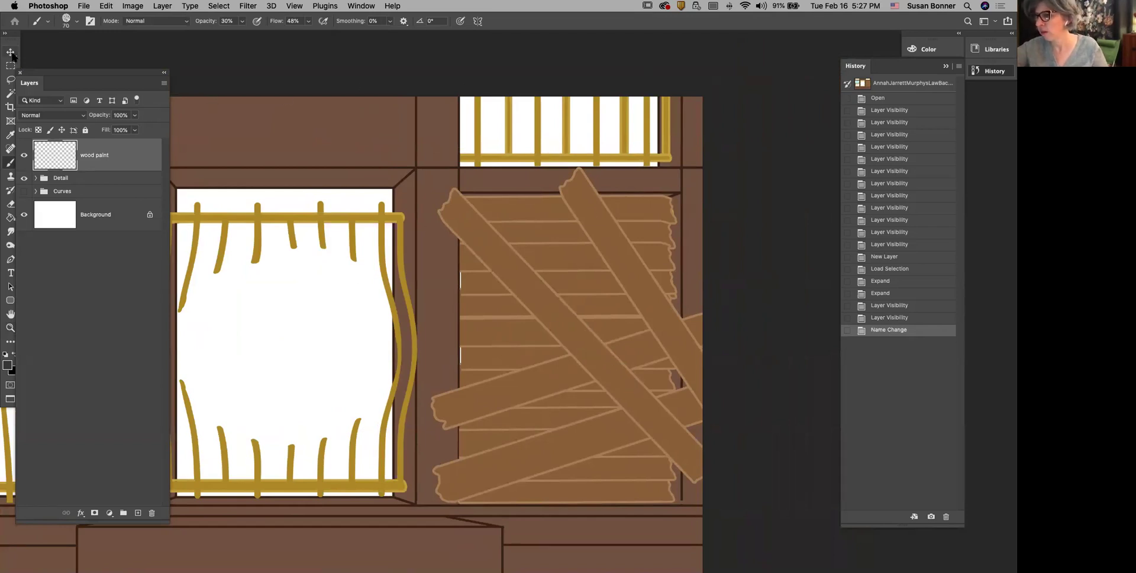
key("i")
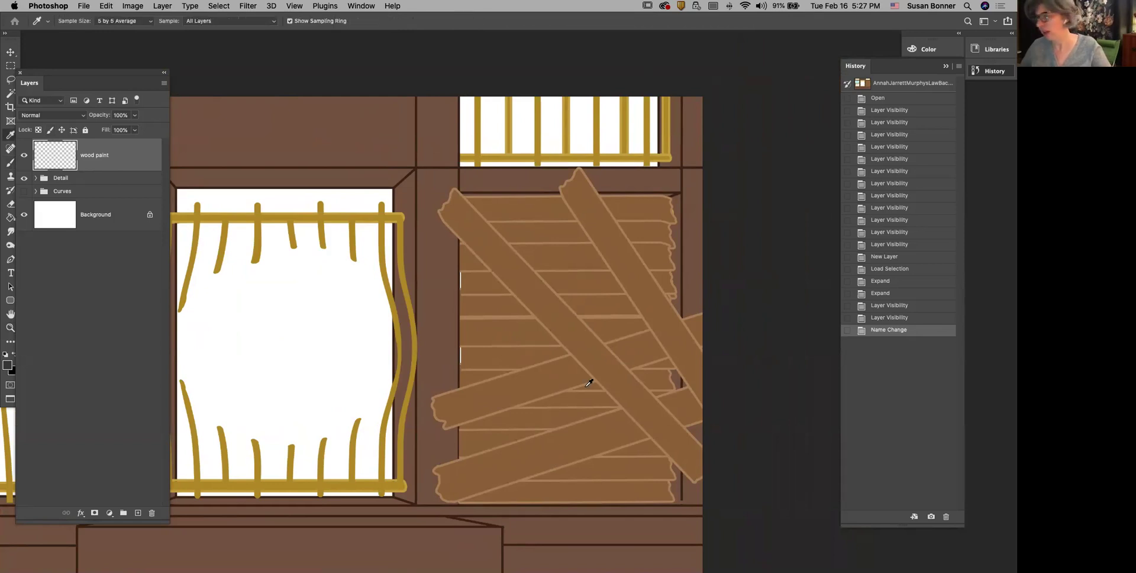
left_click(605, 359)
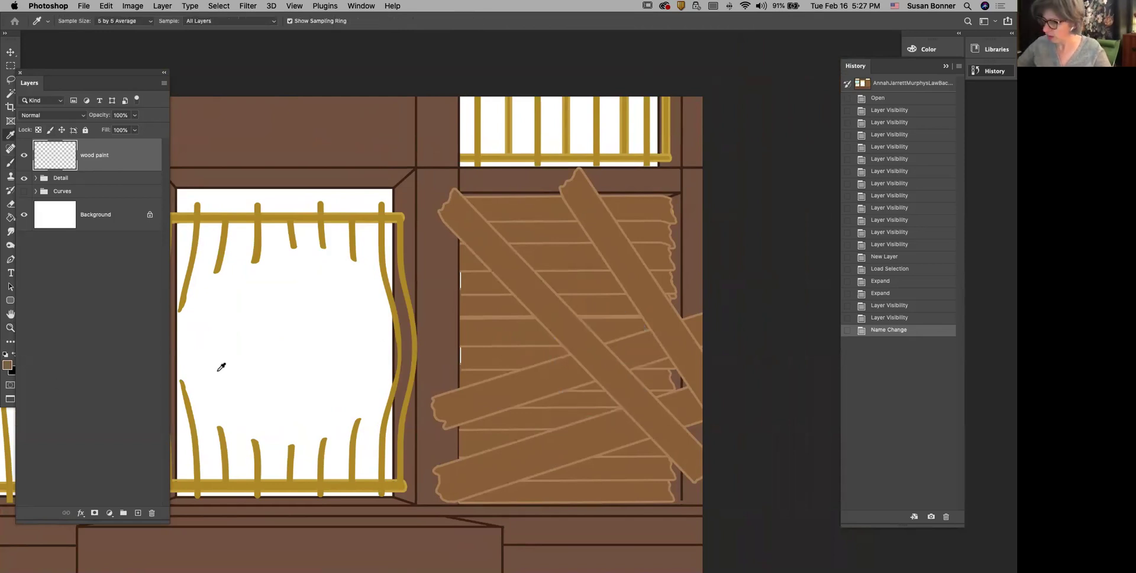
left_click(9, 366)
left_click(715, 393)
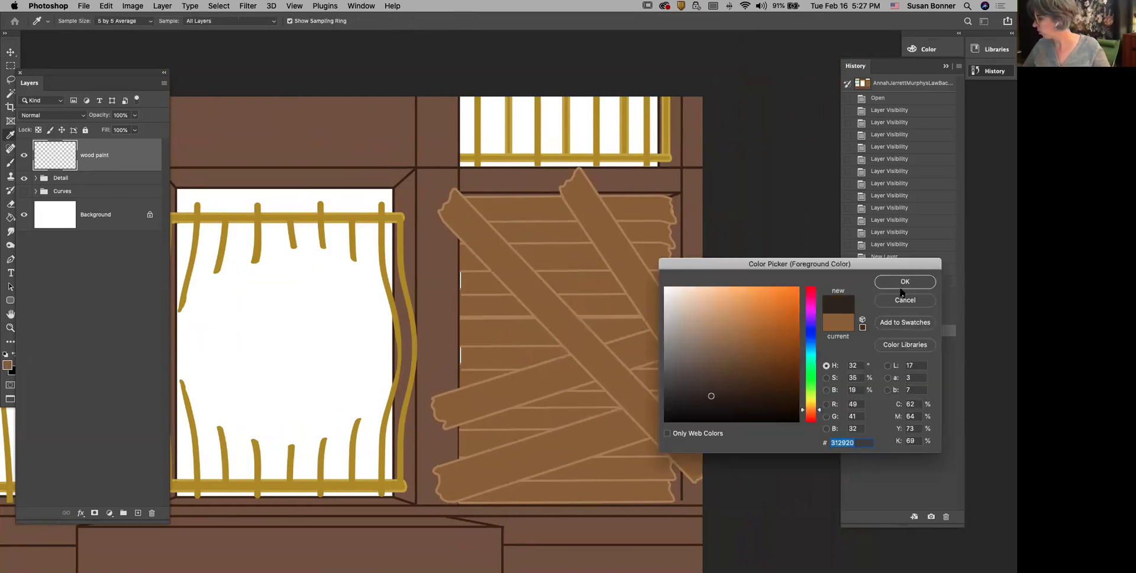
left_click(905, 281)
key("b")
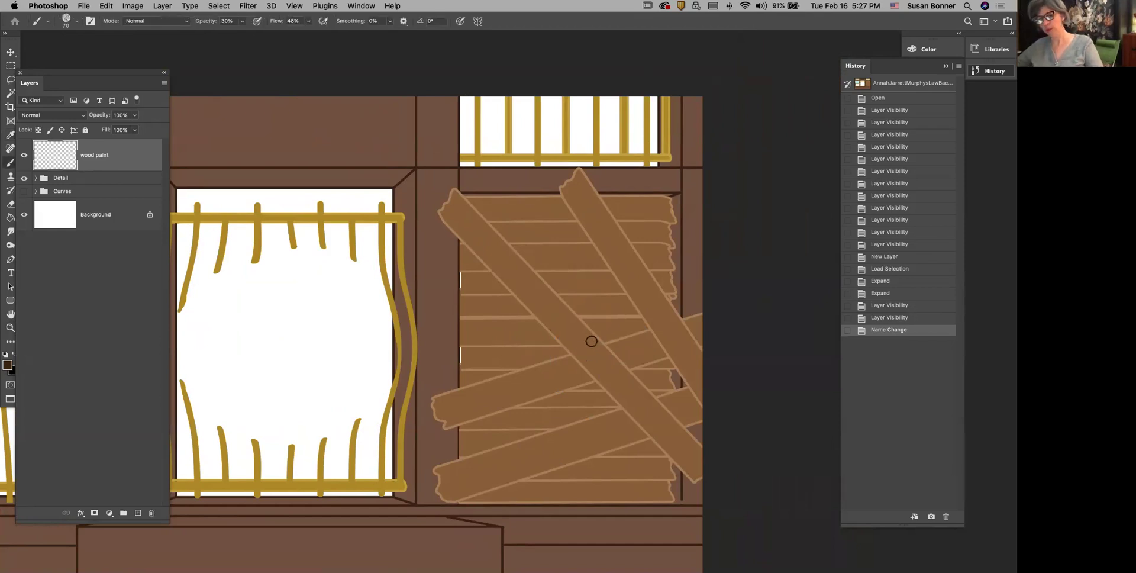
Step: Enlarge the textured brush to 900 and paint a straight dark stroke along the lower half of the selected diagonal plank
key("bracketright")
key("bracketright")
key("bracketright")
key("bracketright")
key("bracketright")
key("bracketright")
key("bracketright")
key("bracketright")
key("bracketright")
key("bracketright")
key("bracketright")
key("bracketright")
key("bracketright")
key("bracketright")
key("bracketright")
key("bracketright")
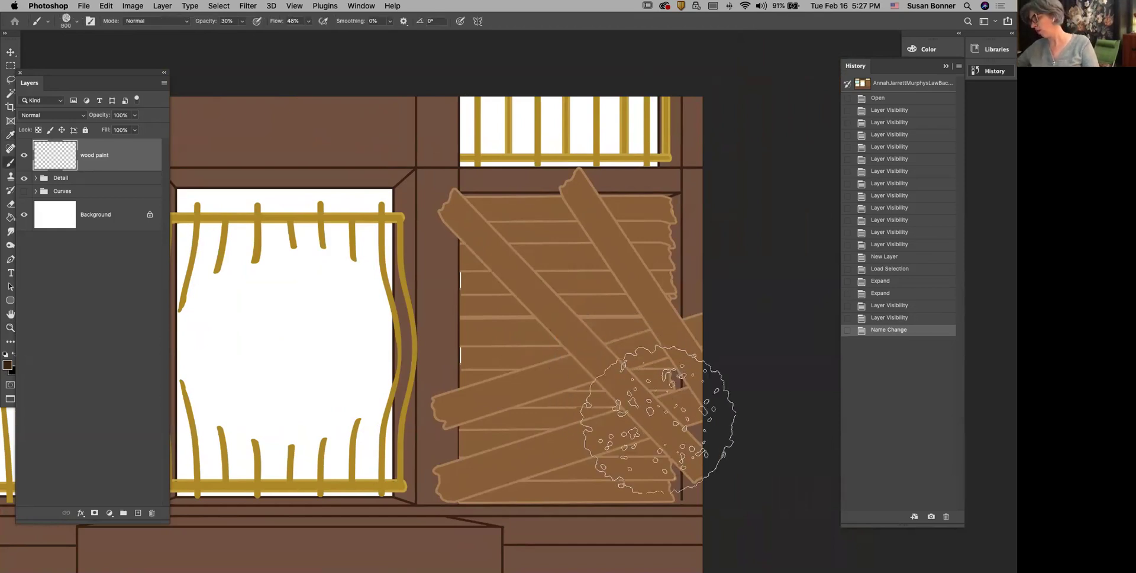
left_click(704, 470)
left_click(565, 346, "shift")
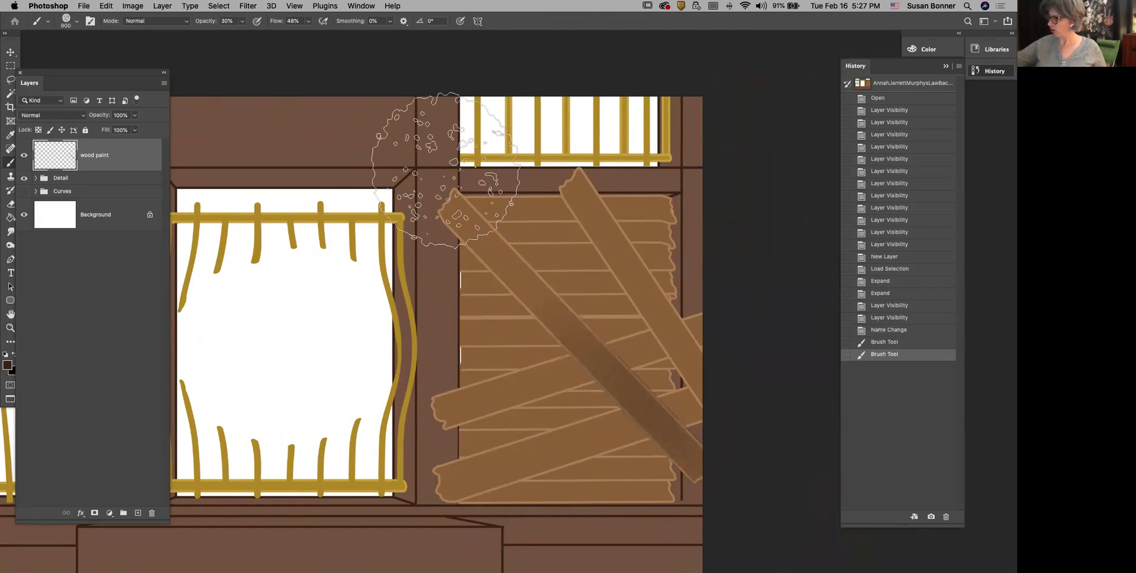
Step: Deepen the dark shading on the lower half of the selected diagonal plank with further straight strokes and dabs
left_click(527, 281, "shift")
left_click(722, 473, "shift")
left_click(723, 471)
left_click(722, 471, "shift")
left_click(788, 345)
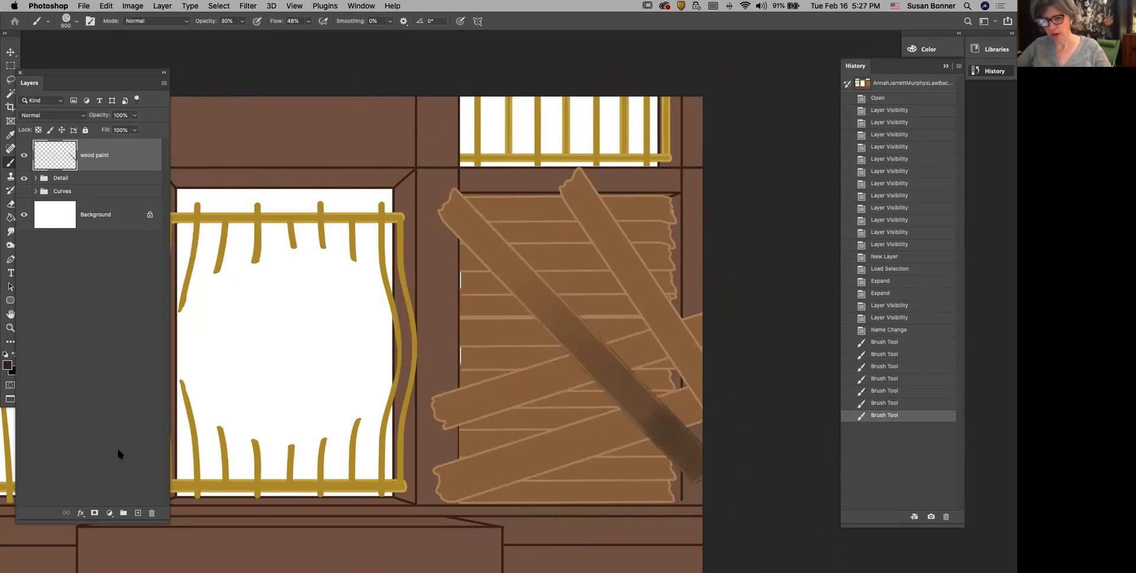
Step: Sample the lighter brown from the edge of the neighbouring slanted plank and reduce the brush size to 45
key("i")
left_click(595, 232)
key("b")
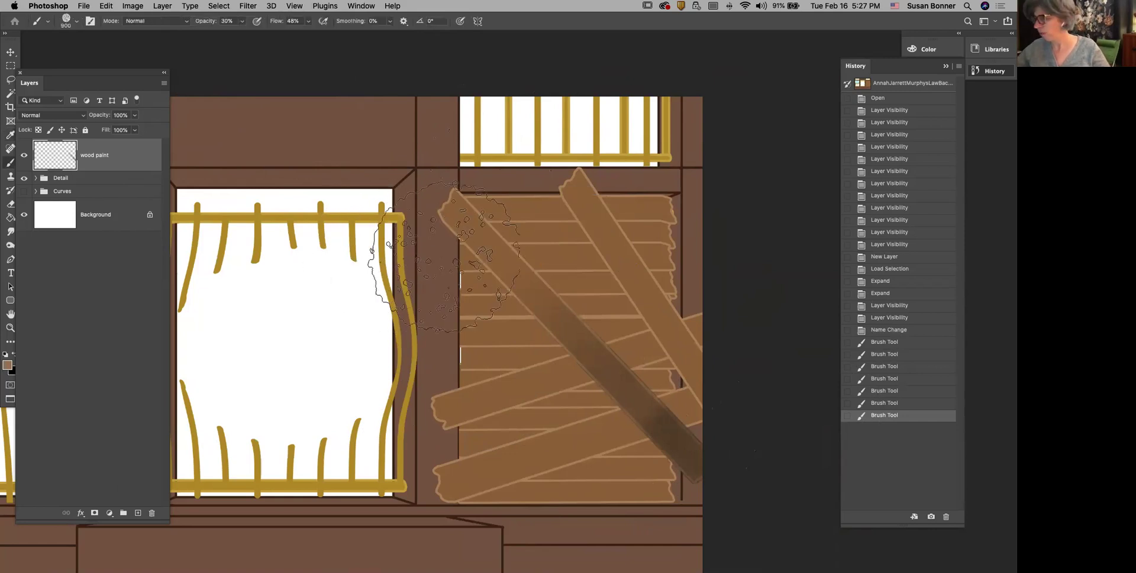
key("bracketleft")
key("bracketleft")
key("bracketleft")
key("bracketleft")
key("bracketleft")
key("bracketleft")
key("bracketleft")
key("bracketleft")
key("bracketleft")
key("bracketleft")
key("bracketleft")
key("bracketleft")
key("bracketleft")
key("bracketleft")
key("bracketleft")
key("bracketleft")
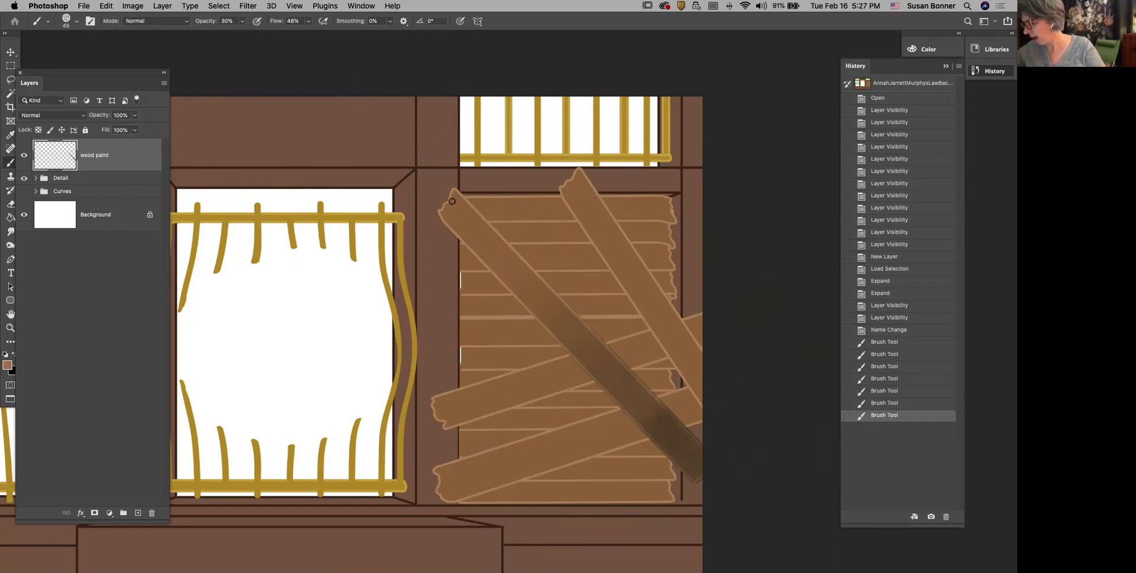
Step: Paint thin light-brown wood-grain lines along the diagonal plank, reducing the brush to 10 and raising opacity to 90%
left_click_drag(474, 228, 482, 247)
key("bracketleft")
key("bracketleft")
key("bracketleft")
key("bracketleft")
key("bracketleft")
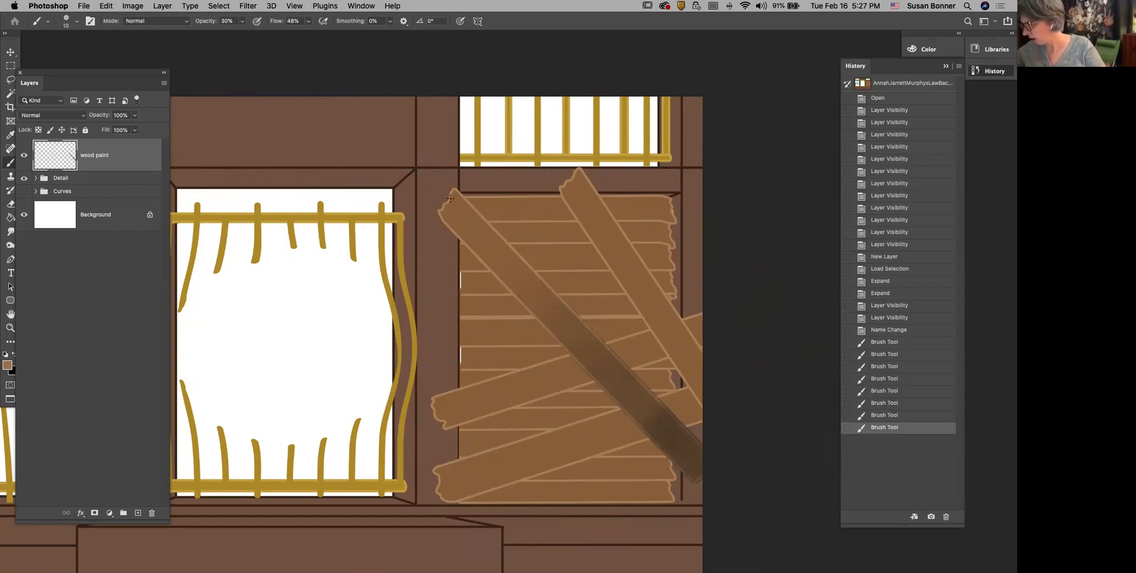
mouse_move(452, 200)
left_mouse_down()
mouse_move(476, 225)
mouse_move(457, 206)
left_mouse_up()
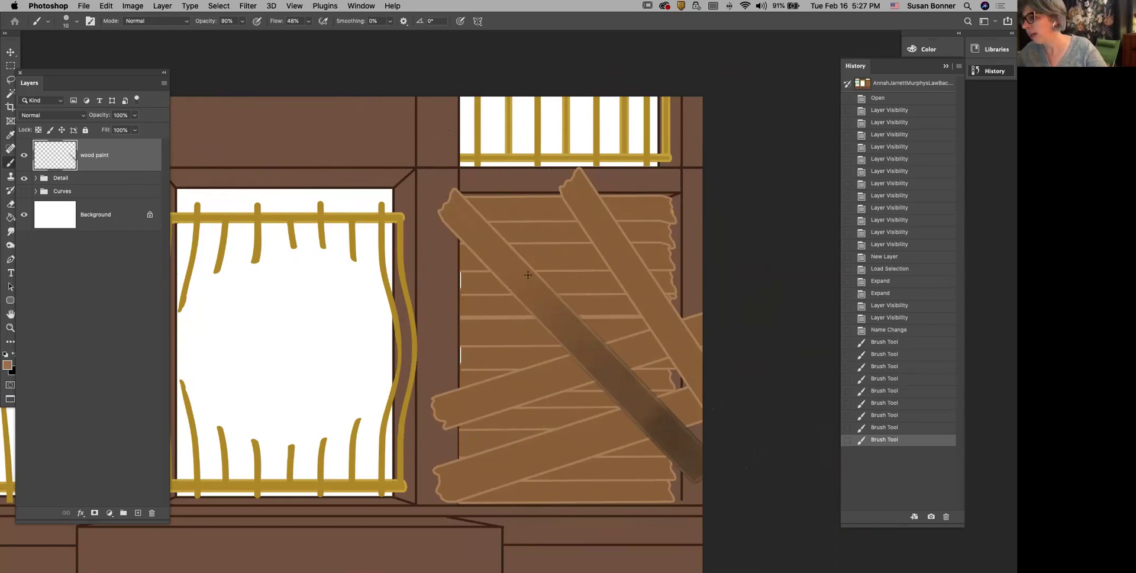
mouse_move(454, 200)
left_mouse_down()
mouse_move(516, 288)
mouse_move(472, 228)
mouse_move(656, 413)
left_mouse_up()
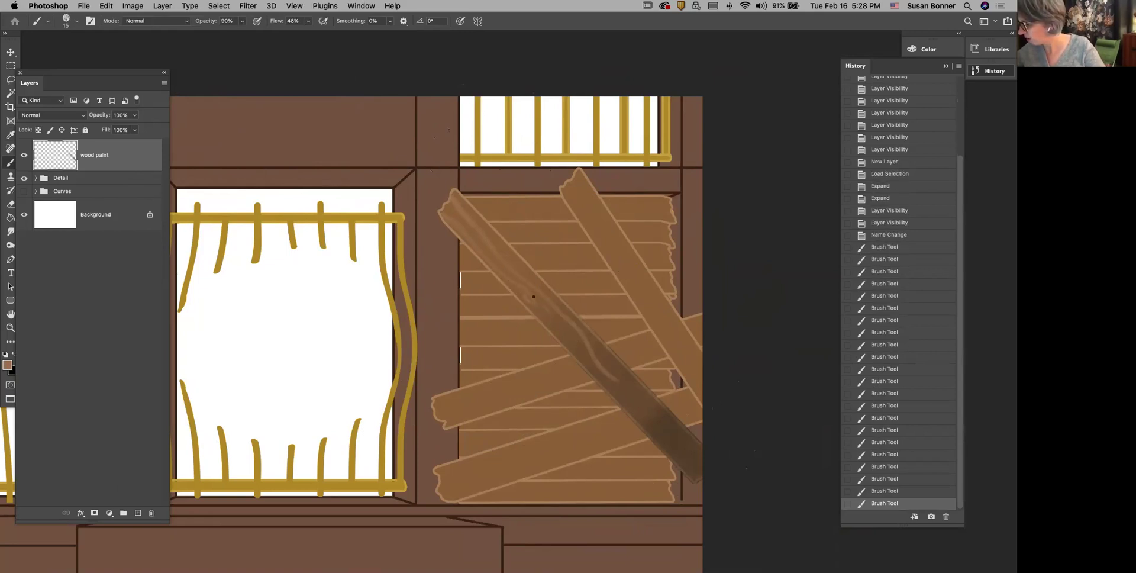
left_click_drag(616, 368, 643, 405)
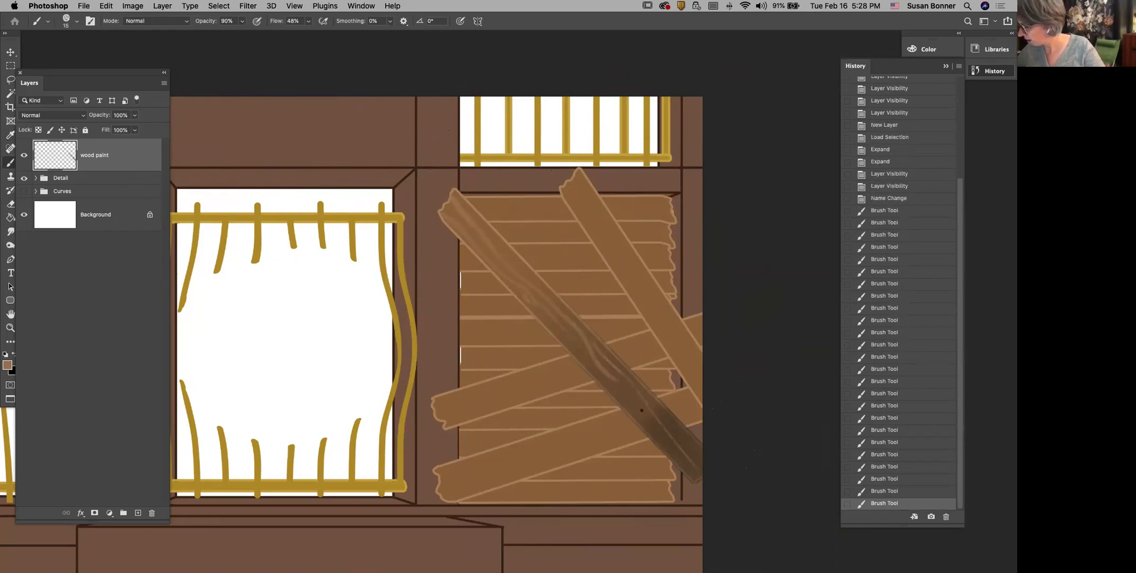
left_click_drag(547, 310, 625, 381)
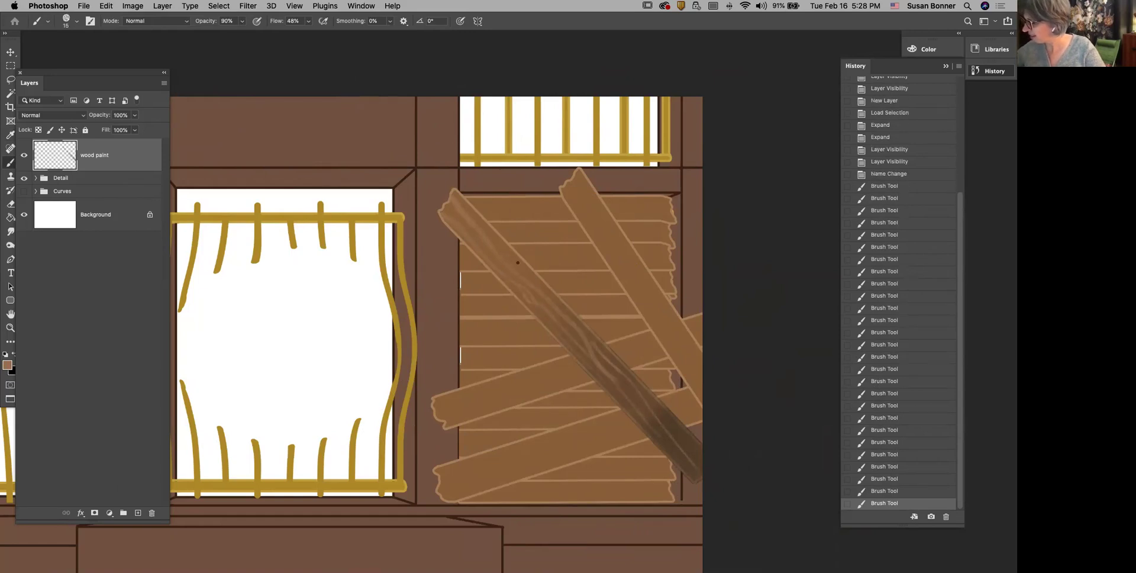
left_click_drag(515, 262, 503, 248)
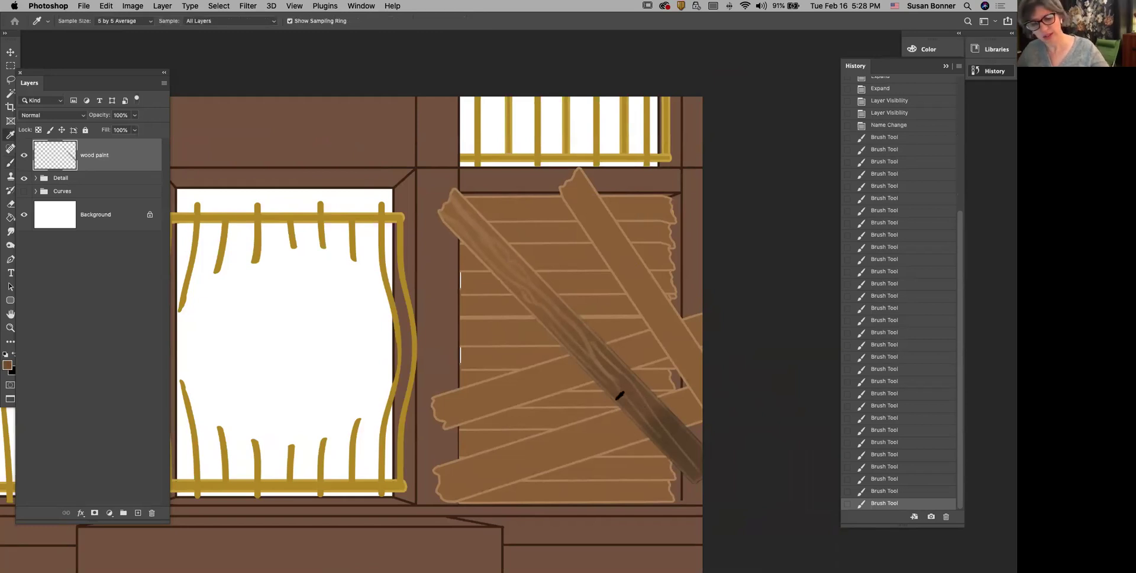
Step: Add darker brown grain lines and a knot to the upper half of the diagonal plank at 90% opacity
left_click_drag(525, 301, 521, 296)
left_click_drag(479, 256, 459, 222)
left_click_drag(489, 257, 489, 253)
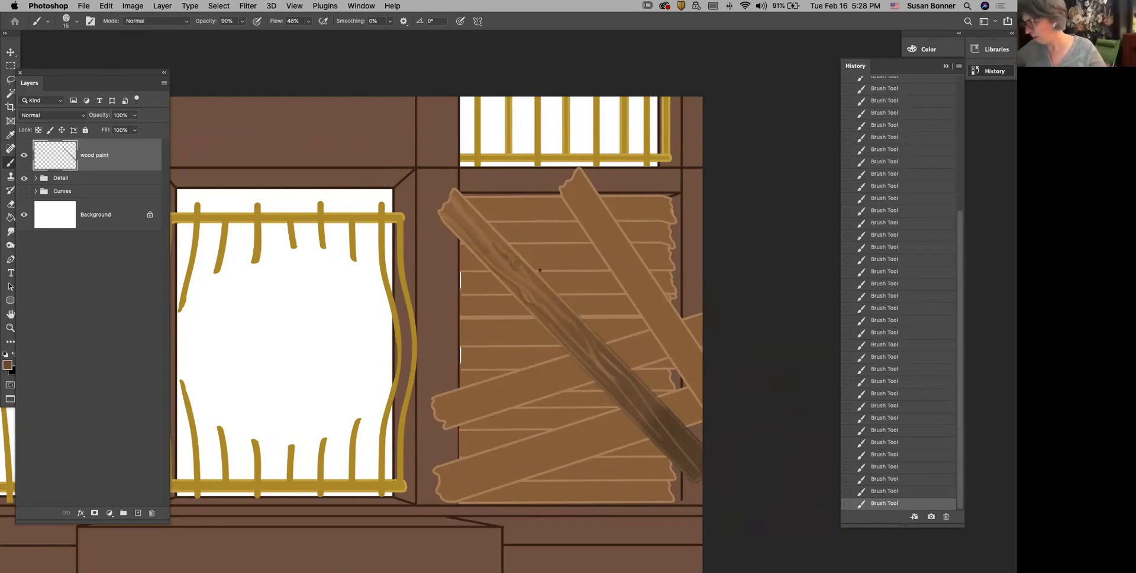
Step: Ready the Smudge tool with the last smudge preset listed below Scratchy and enlarge its textured tip
left_click(11, 231)
left_click(76, 21)
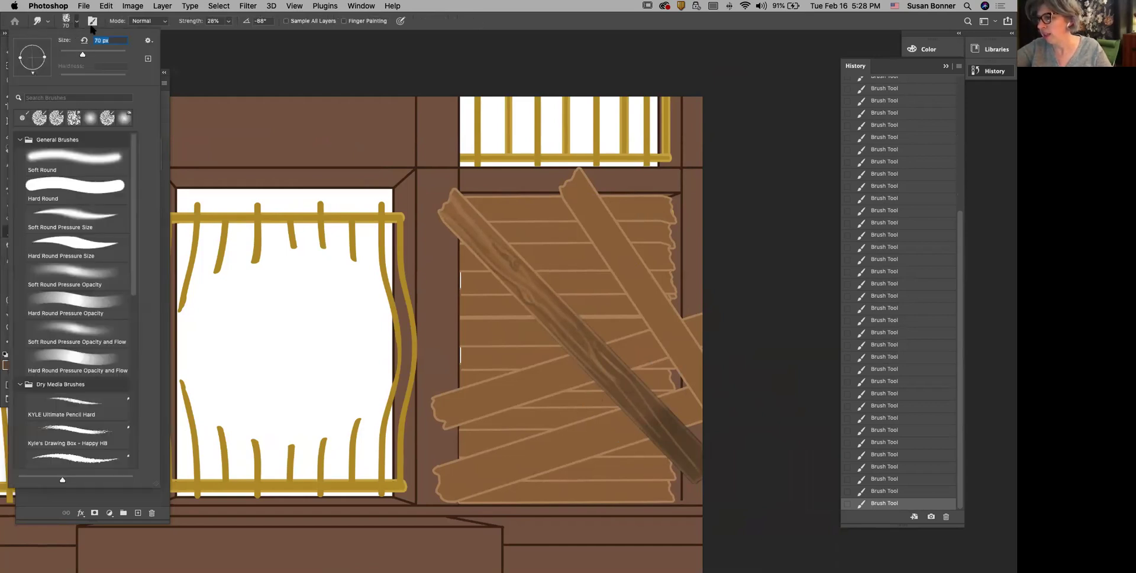
left_click(47, 22)
left_click(71, 168)
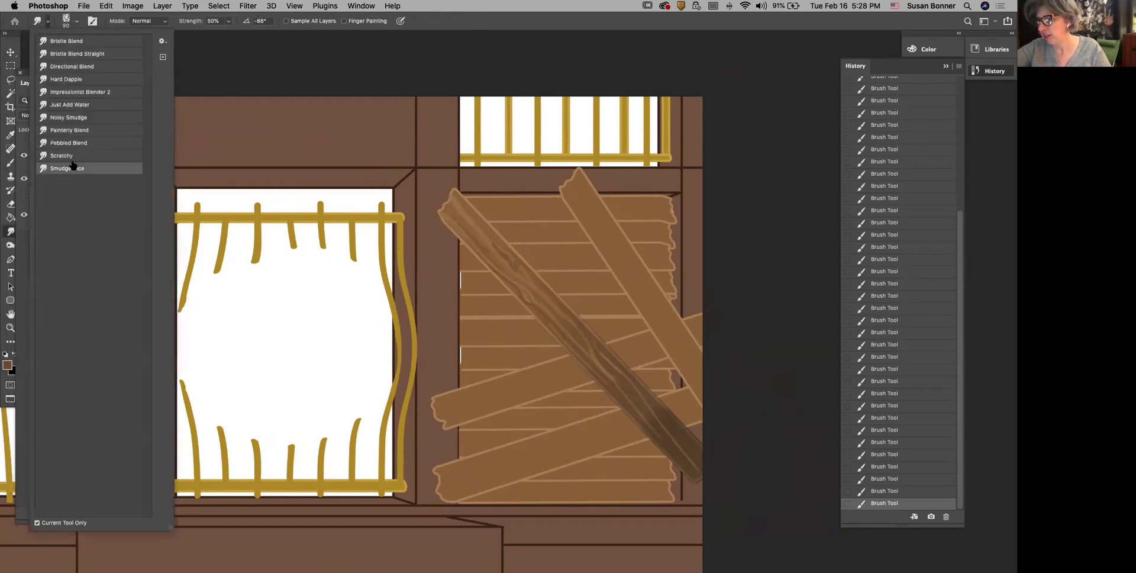
left_click(432, 27)
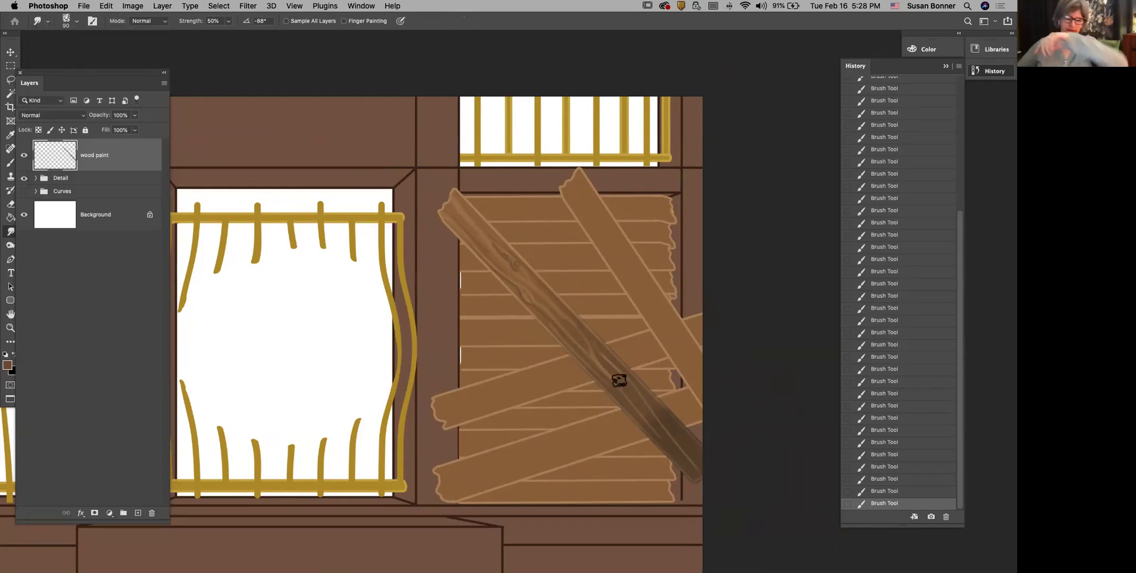
key("bracketright")
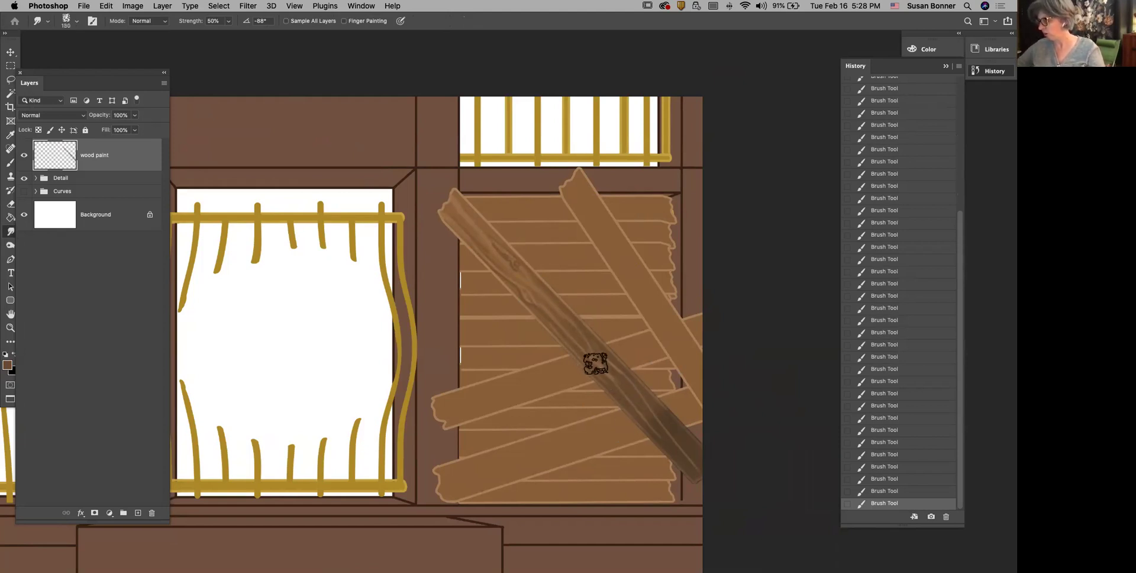
Step: Try smudging the grain along the lower half of the diagonal plank at 13% strength, and undo the stroke
left_click(229, 21)
left_click(210, 33)
mouse_move(616, 391)
left_mouse_down()
mouse_move(644, 403)
mouse_move(680, 448)
left_mouse_up()
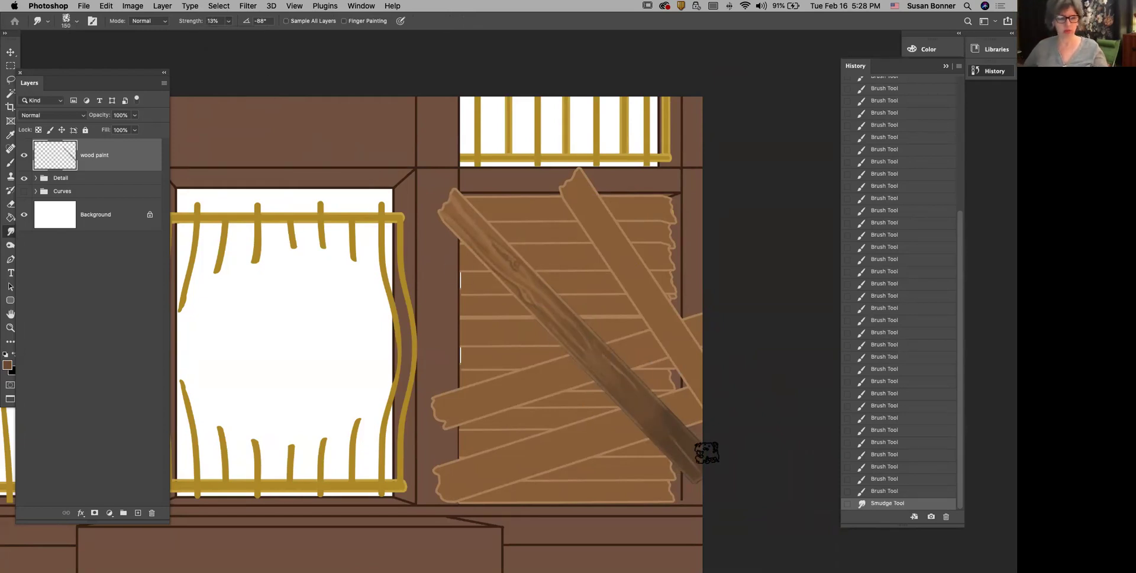
key("super+z")
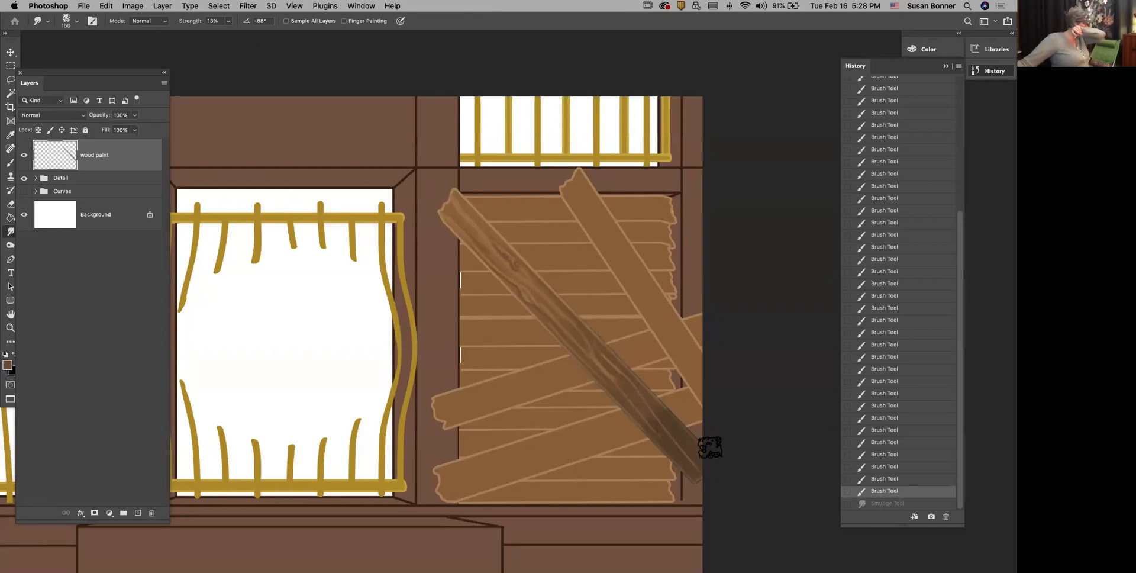
Step: Lower the smudge strength to 3% and gently blend the painted grain along the diagonal plank
left_click(228, 21)
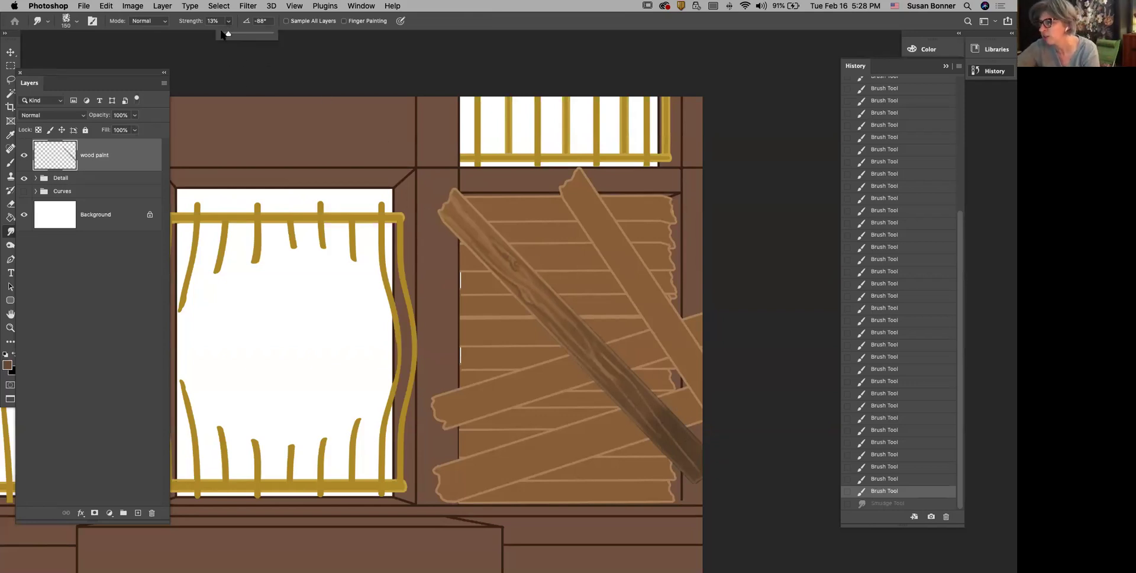
left_click_drag(227, 34, 223, 34)
left_click_drag(592, 360, 700, 467)
mouse_move(558, 308)
left_mouse_down()
mouse_move(568, 342)
mouse_move(570, 317)
mouse_move(472, 217)
mouse_move(573, 328)
mouse_move(455, 214)
mouse_move(535, 290)
left_mouse_up()
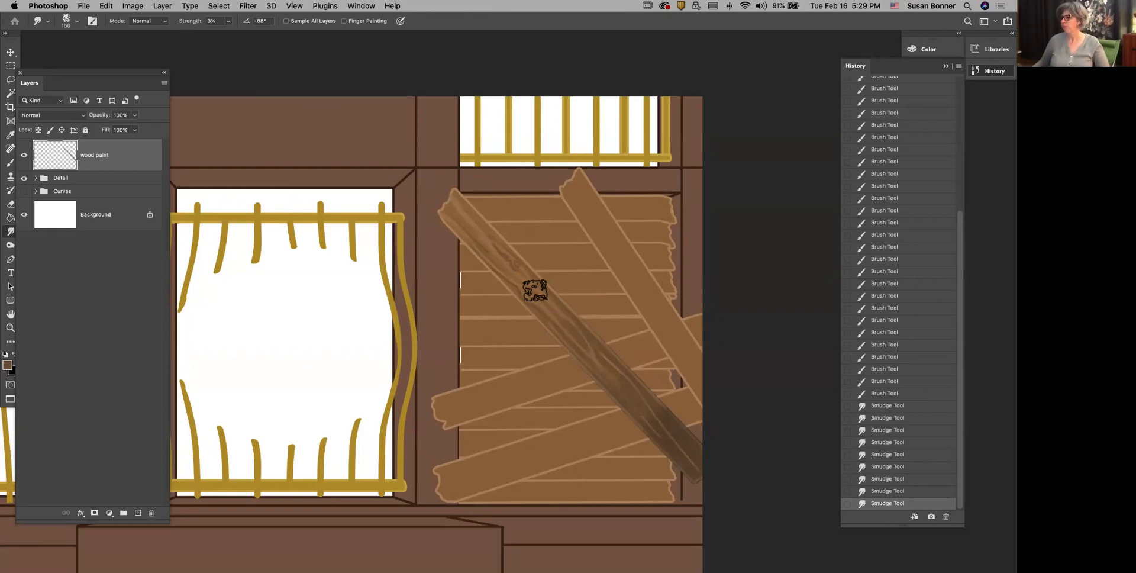
Step: Sample white from the barred window opening above the planks as the brush colour
key("z")
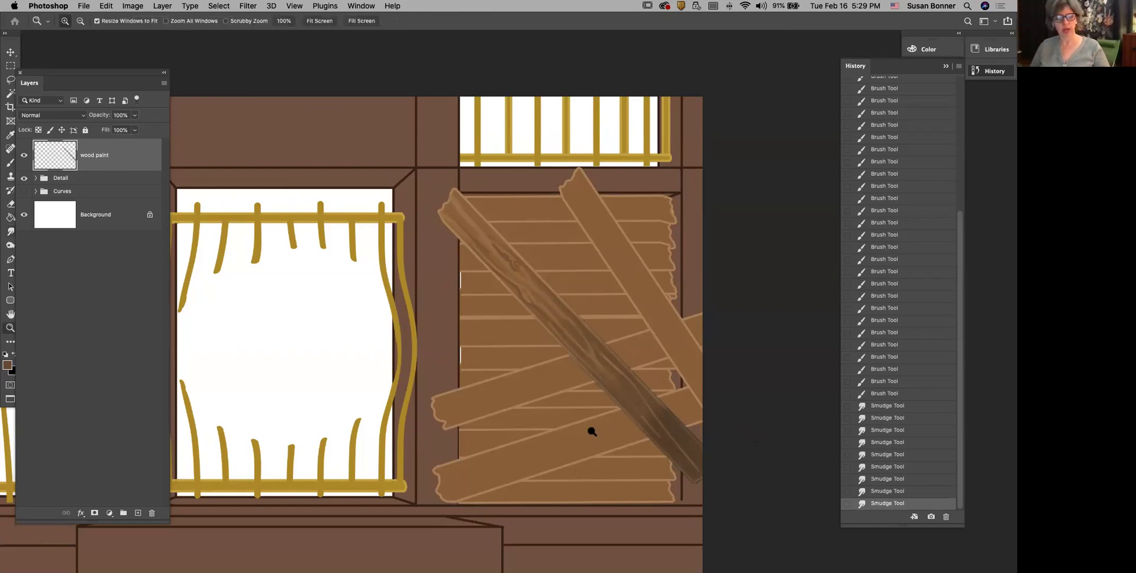
left_click(592, 439, "alt")
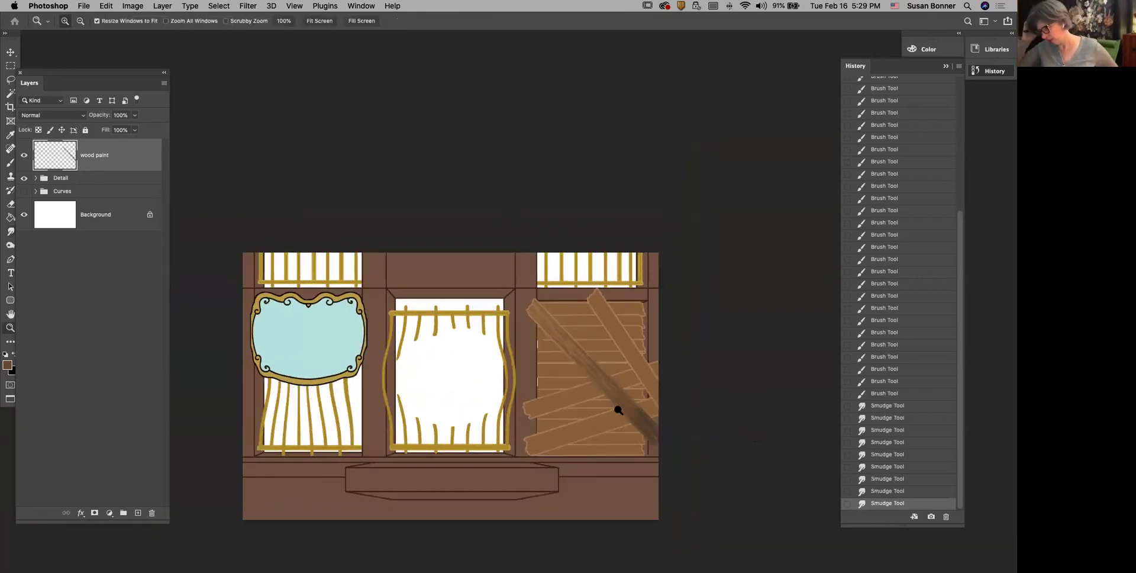
left_click(588, 367)
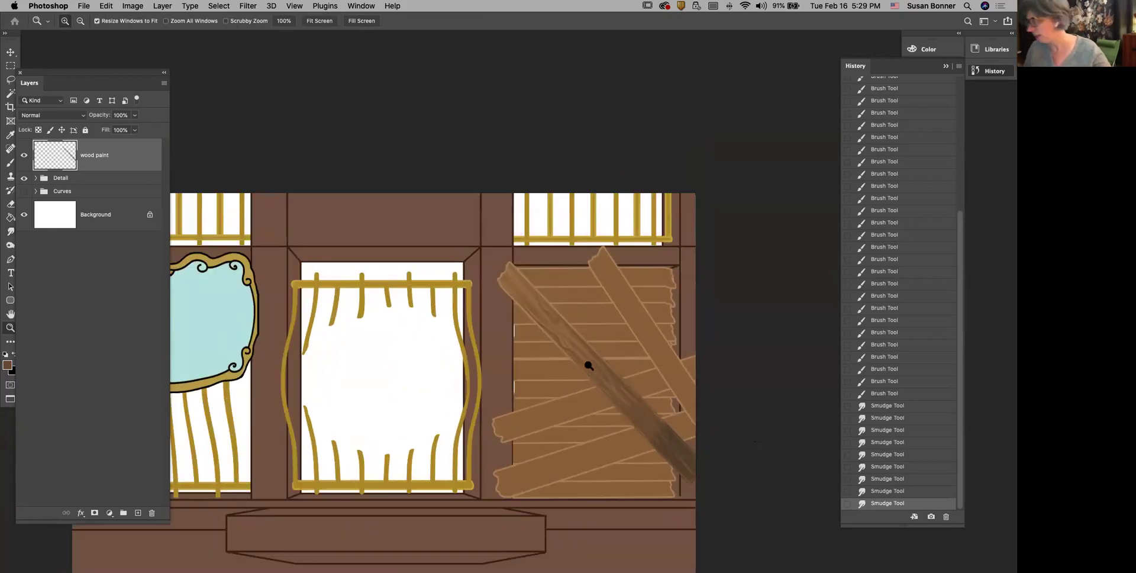
left_click(597, 360)
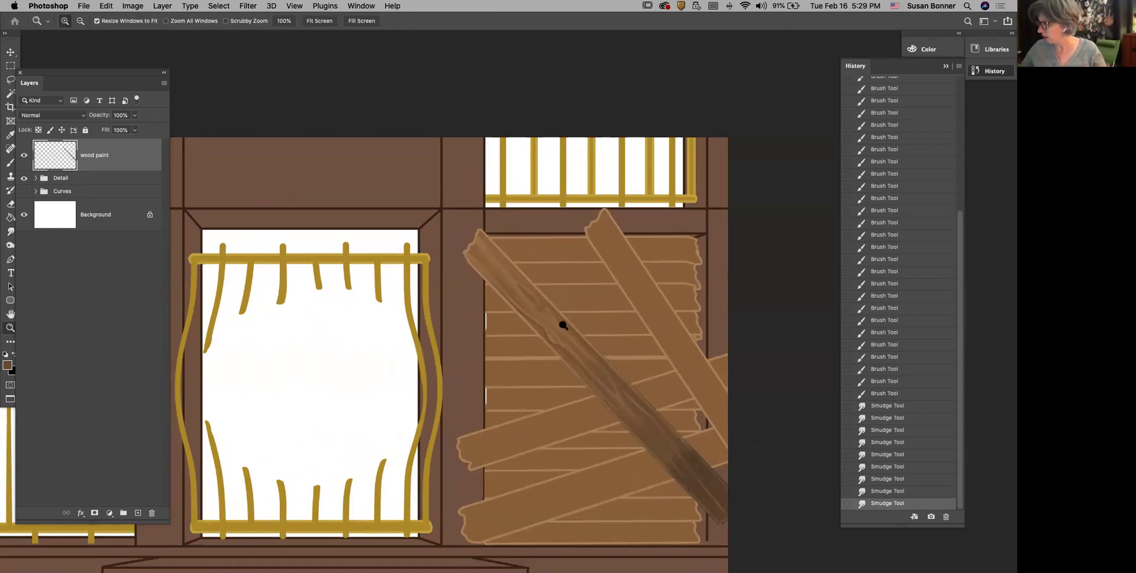
key("i")
left_click(554, 181)
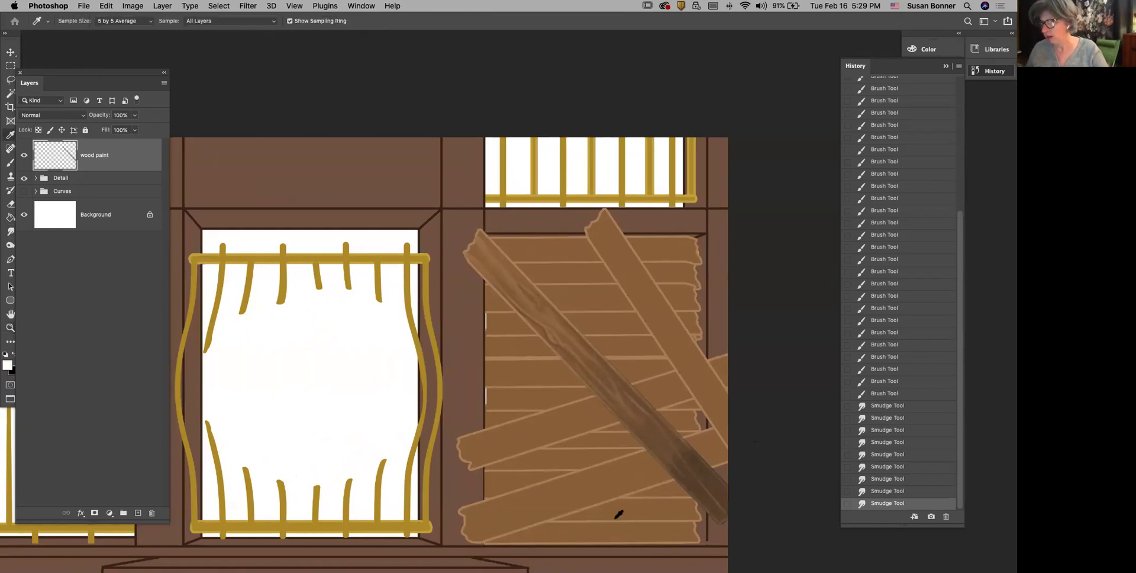
key("b")
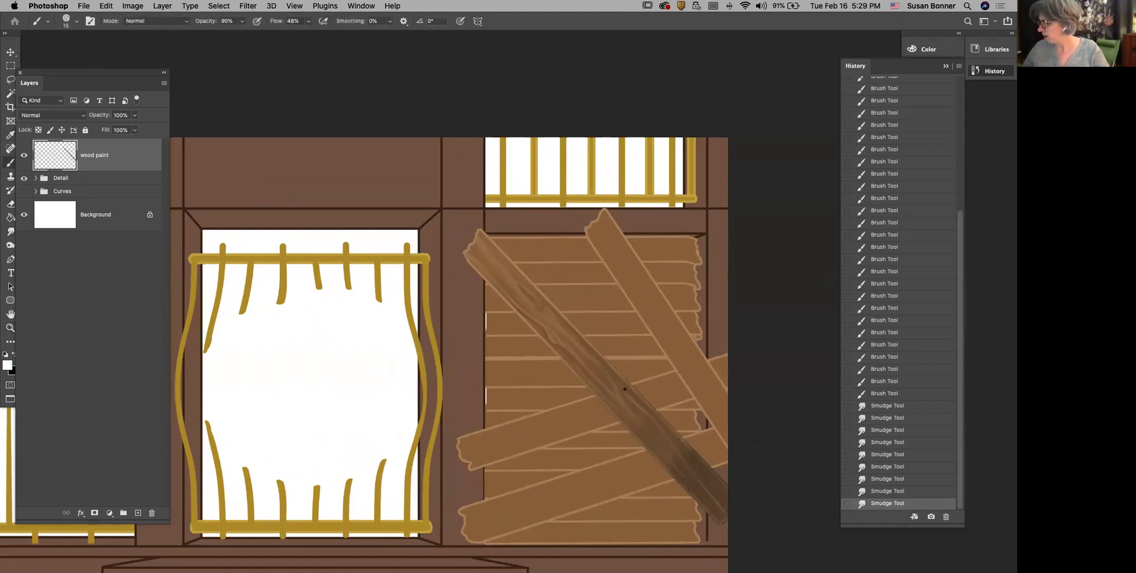
Step: Dab thin white highlights along the upper edge of the diagonal plank's top end, bringing opacity down to 30%
left_click(487, 239)
left_click(492, 242)
left_click(501, 251)
left_click(506, 258)
left_click(513, 264)
left_click(525, 280)
left_click(522, 281)
left_click(520, 283)
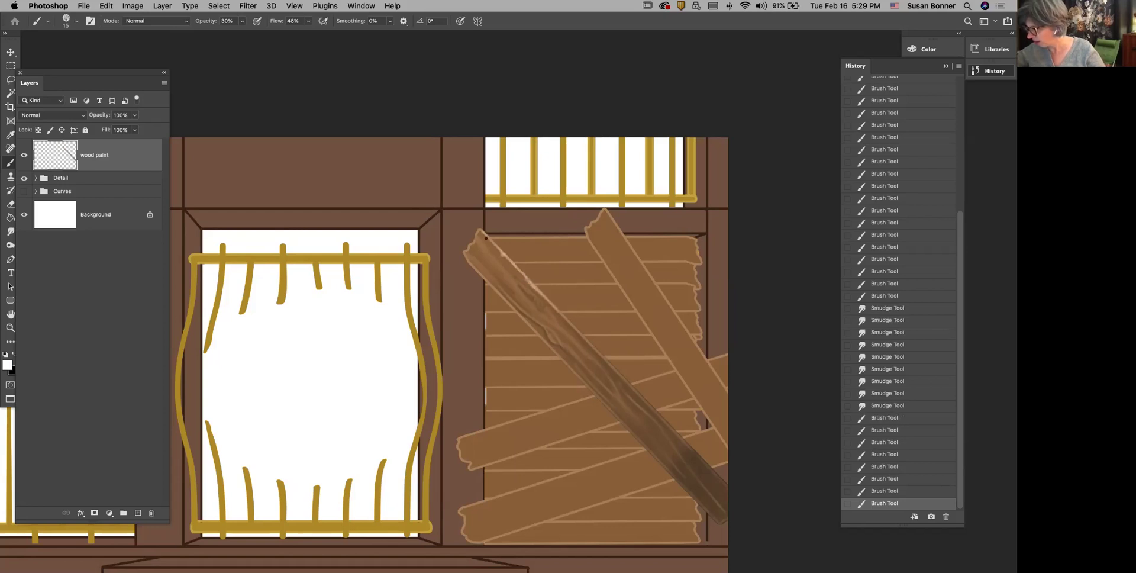
left_click(477, 234)
Step: Try a white highlight on the diagonal plank's top end with the brush enlarged to 90, and undo it
key("bracketright")
key("bracketright")
key("bracketright")
key("bracketright")
key("bracketright")
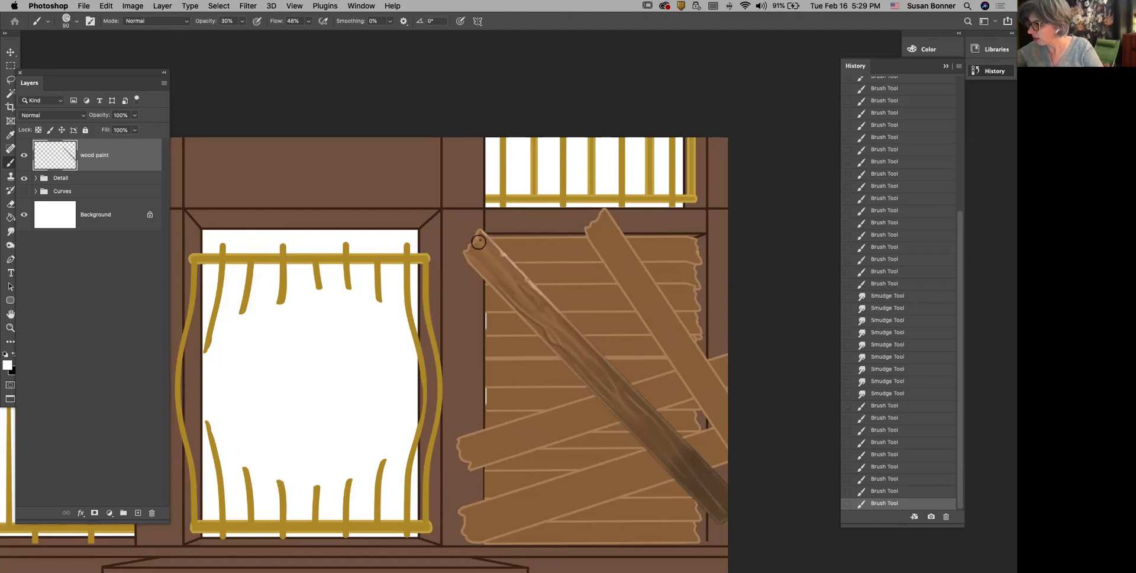
left_click(478, 240)
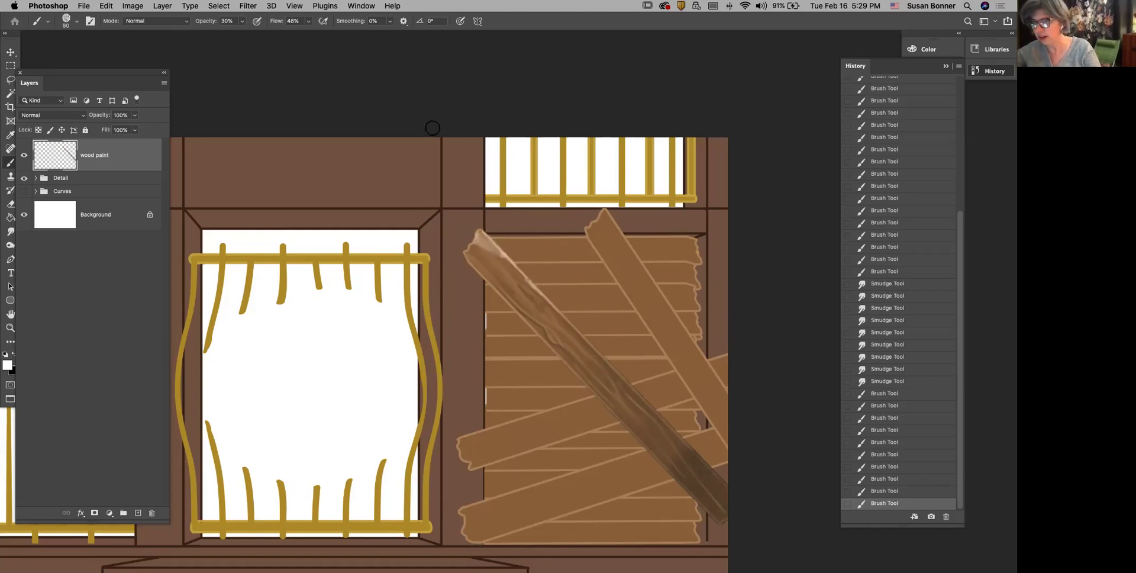
key("ctrl+z")
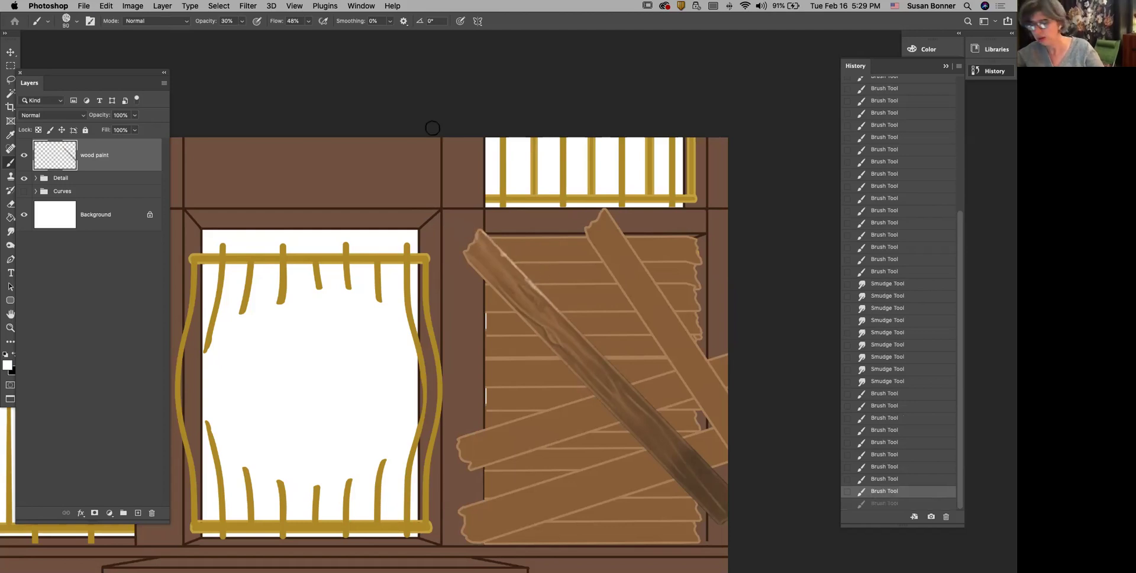
Step: Paint soft white highlights along the diagonal plank with a smaller brush at 30% opacity, undoing the last stroke
key("bracketleft")
key("bracketleft")
left_click(478, 237)
left_click_drag(504, 259, 664, 425)
left_click(664, 425)
mouse_move(487, 256)
left_mouse_down()
mouse_move(553, 342)
mouse_move(688, 476)
left_mouse_up()
key("super+z")
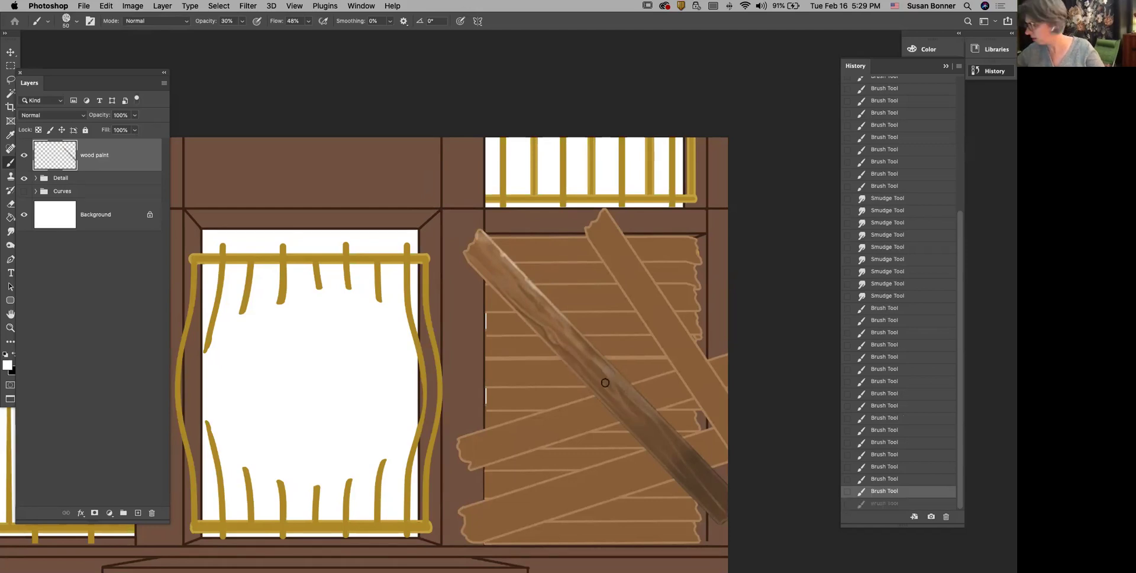
Step: Streak fainter white highlights along both edges of the diagonal plank, lowering the brush opacity to 20%
left_click_drag(561, 342, 703, 499)
left_click_drag(463, 256, 682, 439)
left_click_drag(494, 284, 549, 328)
left_click_drag(493, 257, 691, 468)
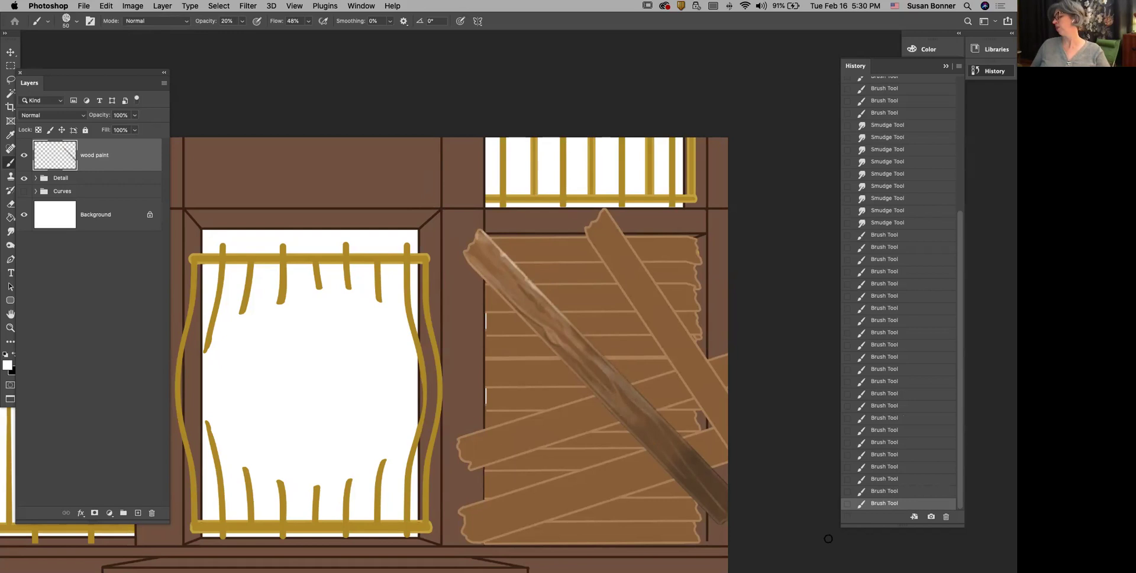
Step: Sample the dark brown at the diagonal plank's lower end and set the background colour to #392d2d
key("i")
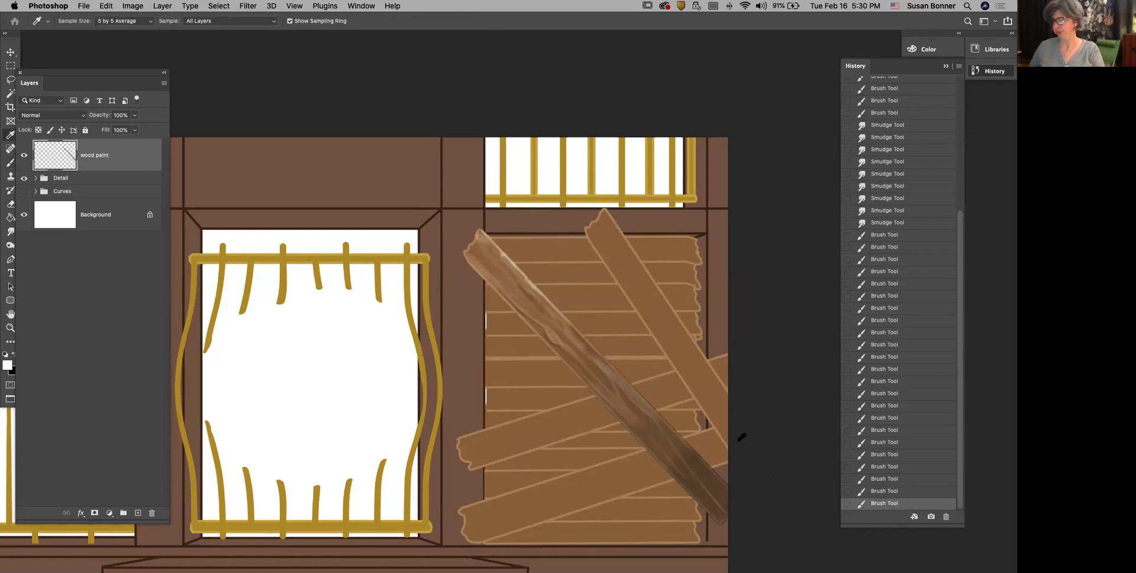
left_click(701, 491)
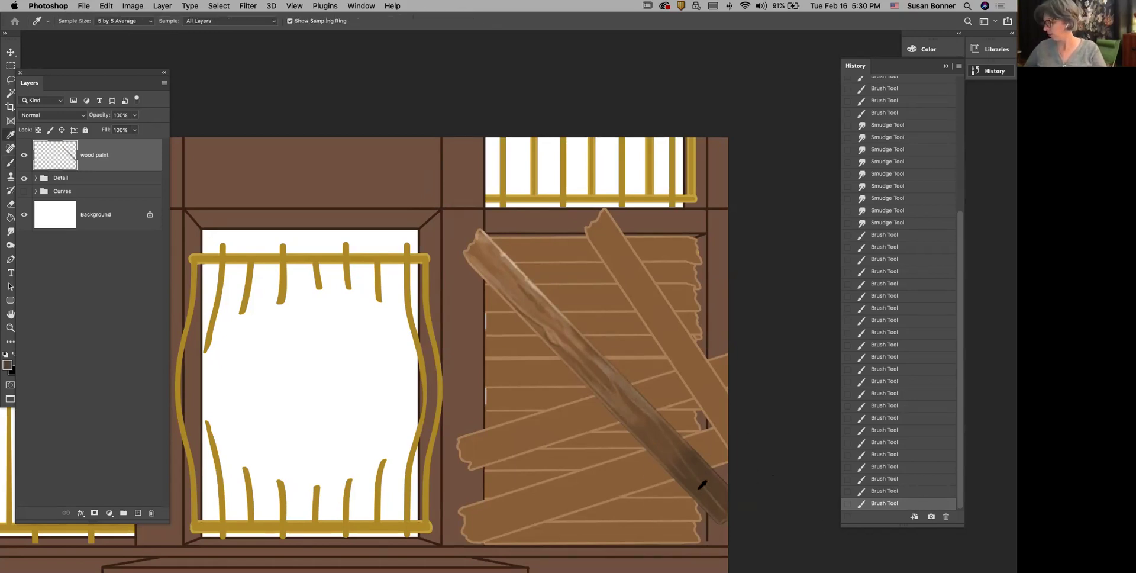
left_click(11, 372)
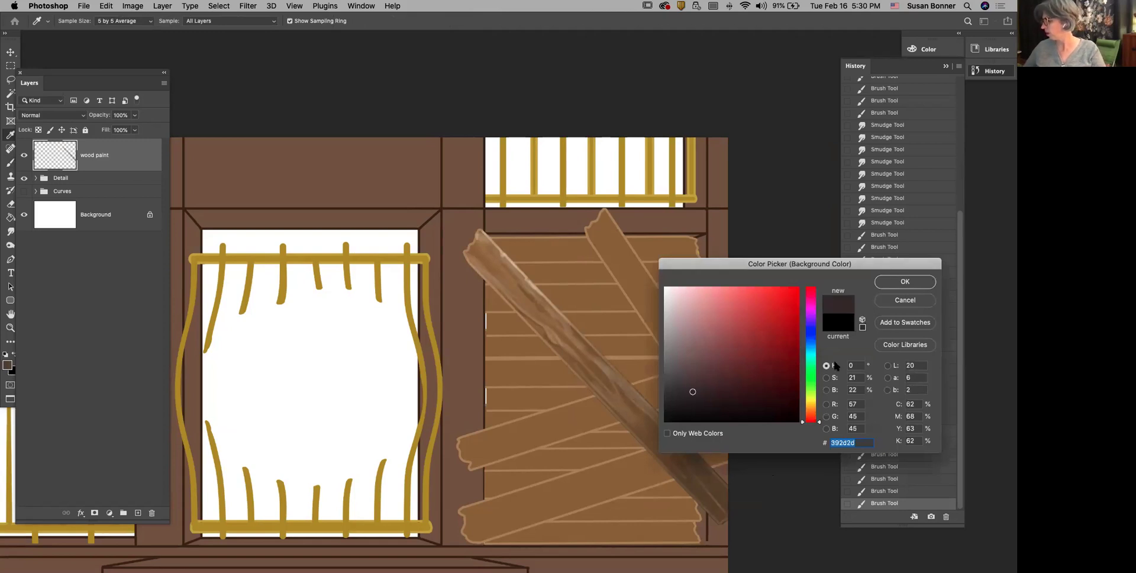
left_click(905, 282)
key("b")
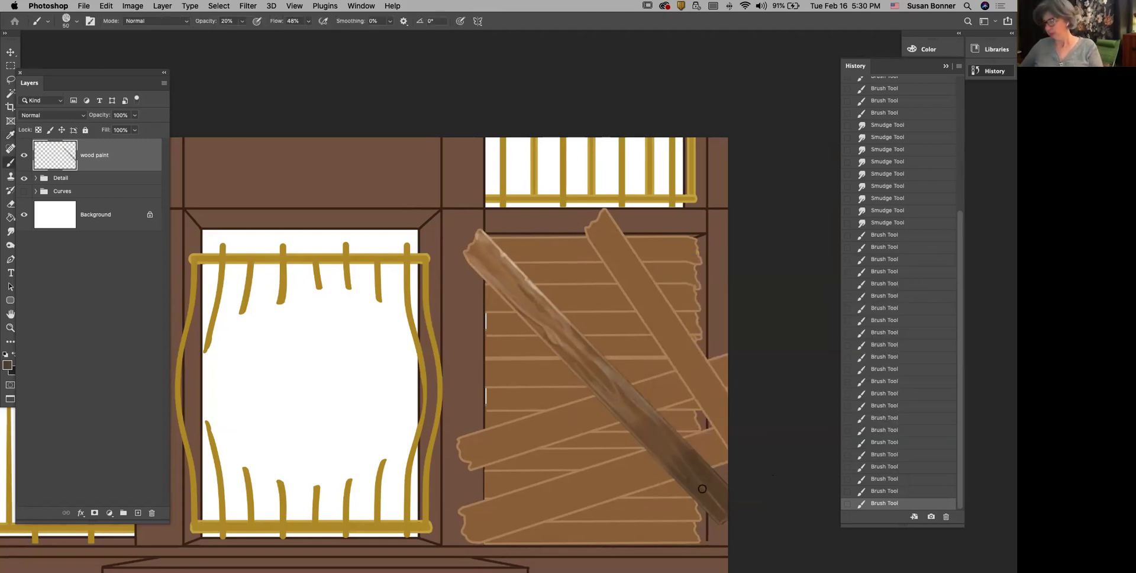
Step: Reduce the brush to 10 and paint fine dark grain lines on the diagonal plank, raising opacity to 90%
key("bracketleft")
key("bracketleft")
key("bracketleft")
key("bracketleft")
key("bracketleft")
key("bracketleft")
key("bracketleft")
mouse_move(704, 490)
left_mouse_down()
mouse_move(723, 512)
mouse_move(655, 422)
mouse_move(670, 448)
mouse_move(622, 409)
left_mouse_up()
key("9")
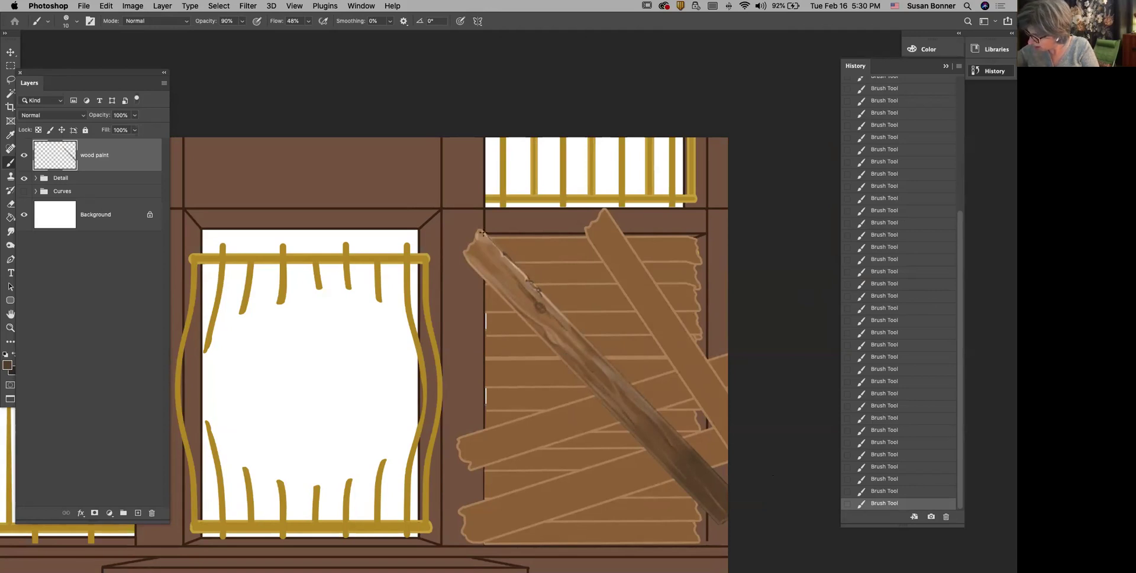
Step: Paint dark brown shading along the lower edge of the diagonal plank, enlarging the brush to 125
mouse_move(465, 254)
left_mouse_down()
mouse_move(544, 333)
mouse_move(512, 308)
left_mouse_up()
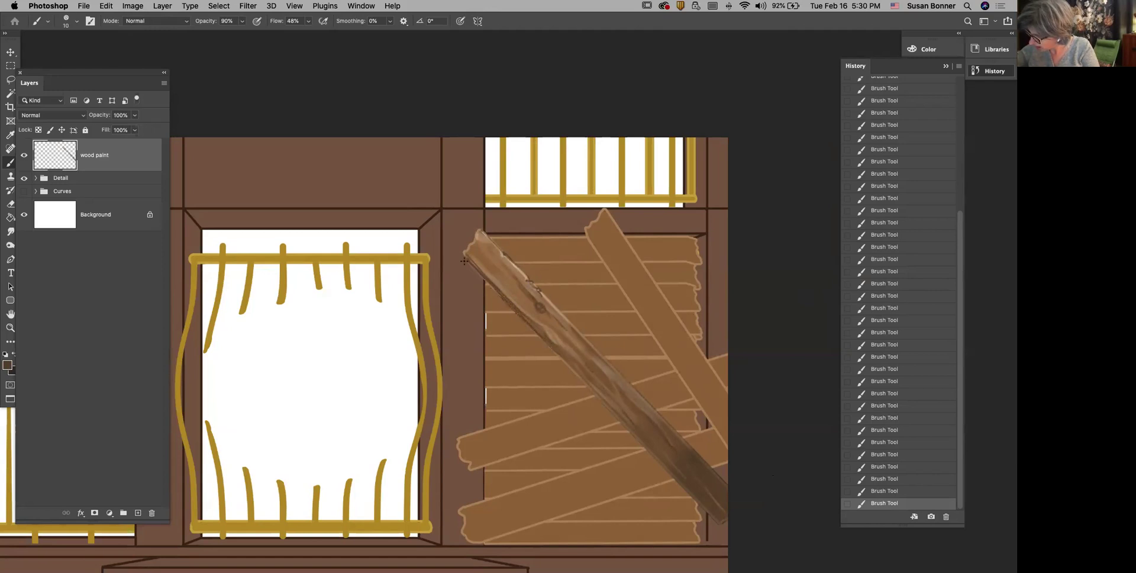
left_click_drag(485, 276, 535, 327)
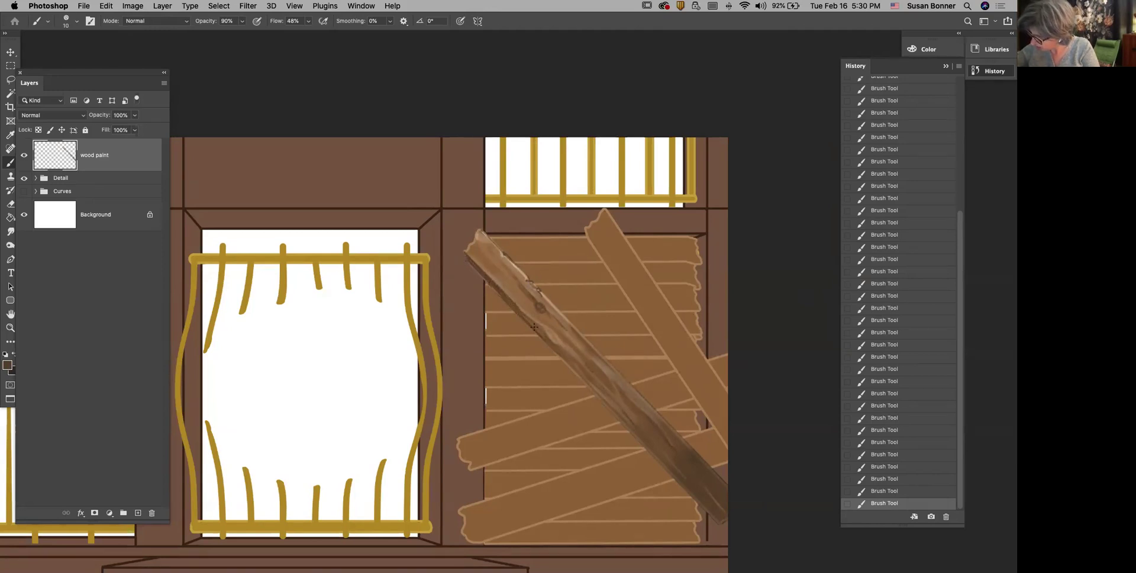
key("bracketright")
key("bracketright")
key("bracketright")
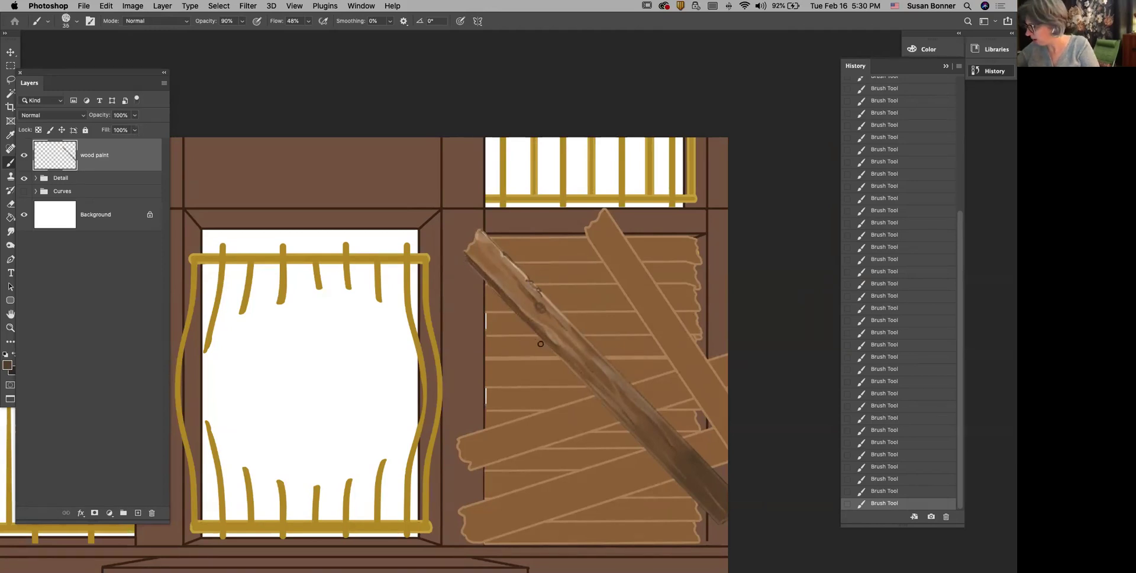
key("bracketright")
key("bracketright")
key("bracketright")
key("bracketright")
key("bracketright")
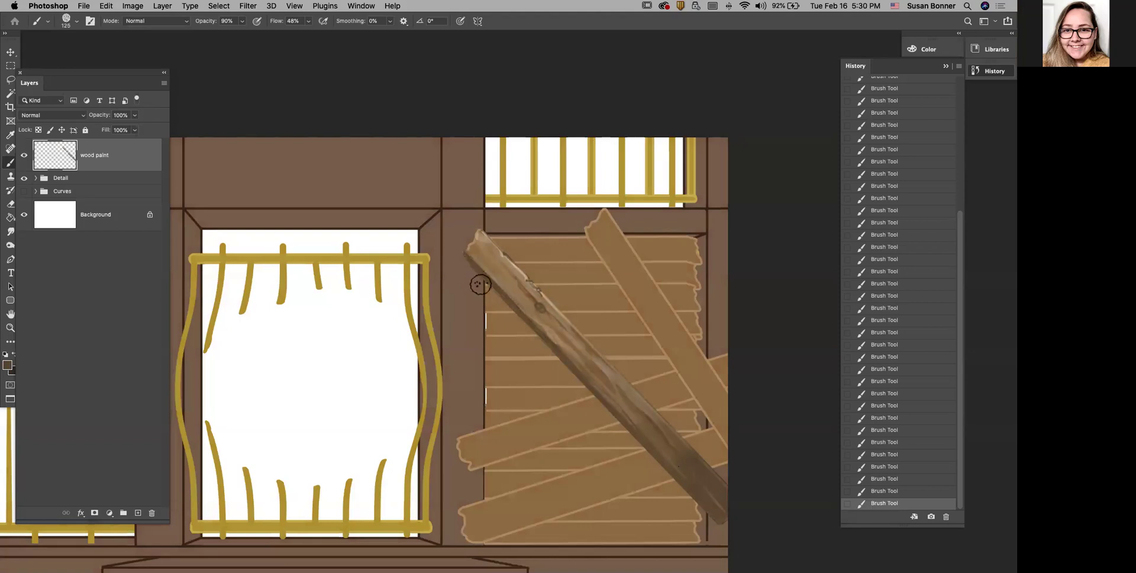
Step: Sample a light tan near the diagonal plank's upper end and streak fine highlights along its grain, reducing the brush to 8
key("i")
left_click(520, 264)
key("b")
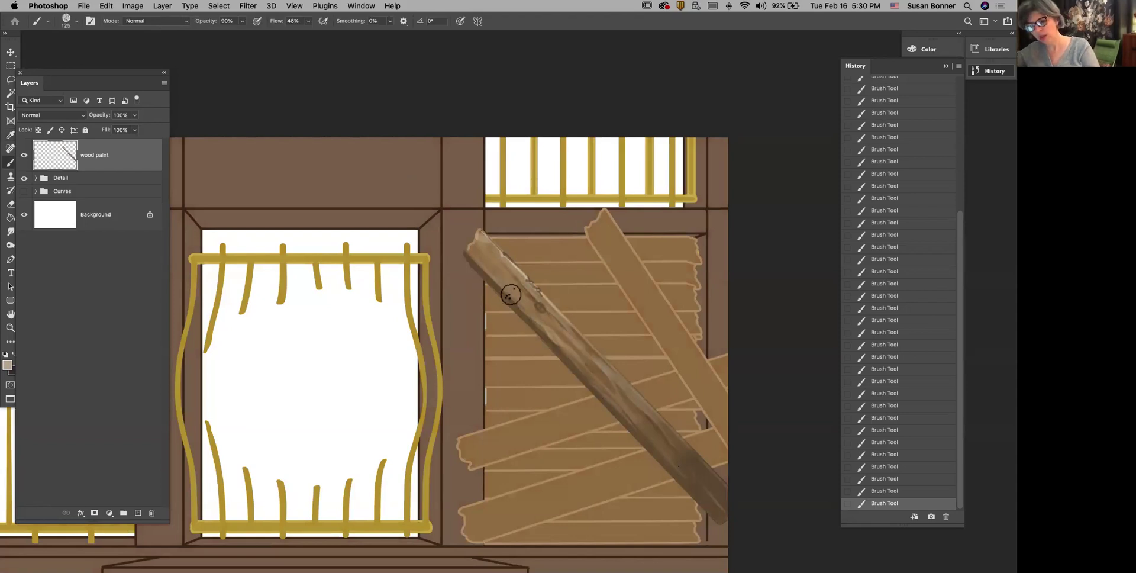
key("bracketleft")
key("bracketleft")
key("bracketleft")
key("bracketleft")
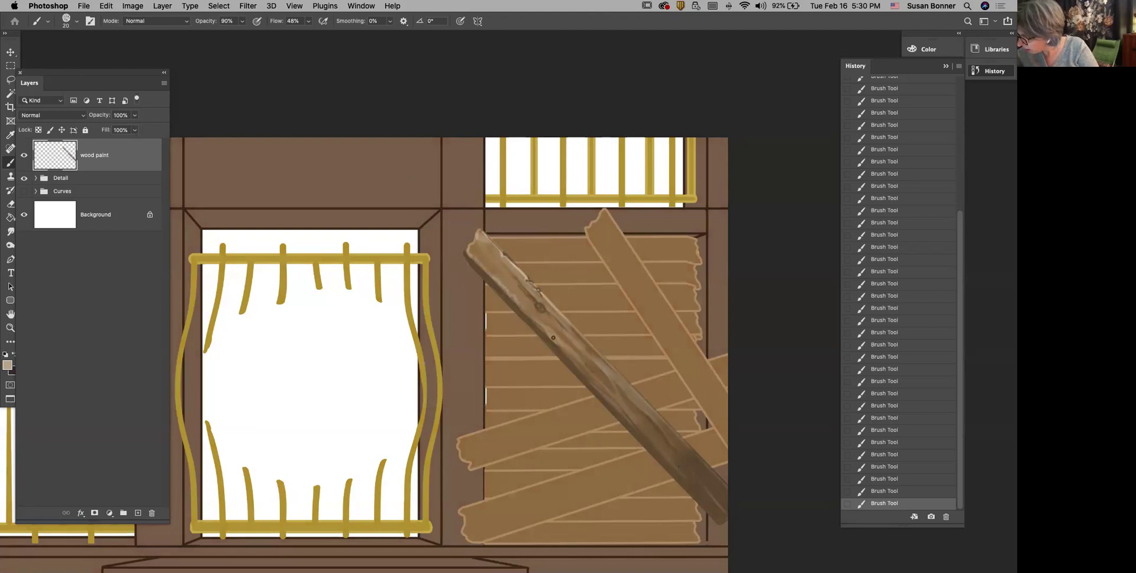
key("bracketleft")
key("bracketleft")
key("bracketleft")
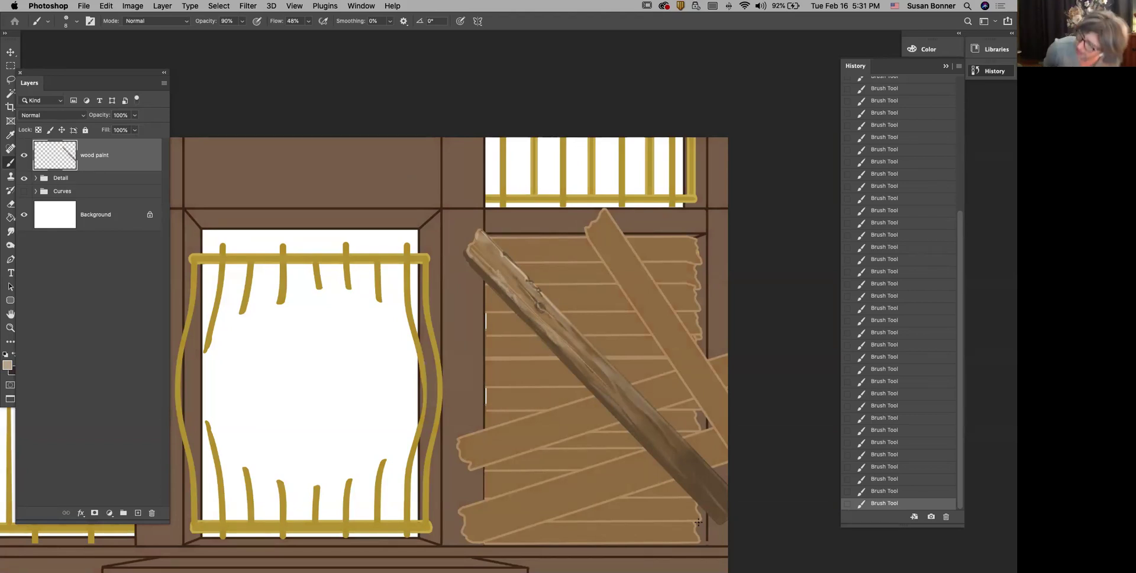
Step: Reset the foreground colour to black and paint thin dark accents along the diagonal plank's lower edge, from its upper end to its lower end
key("i")
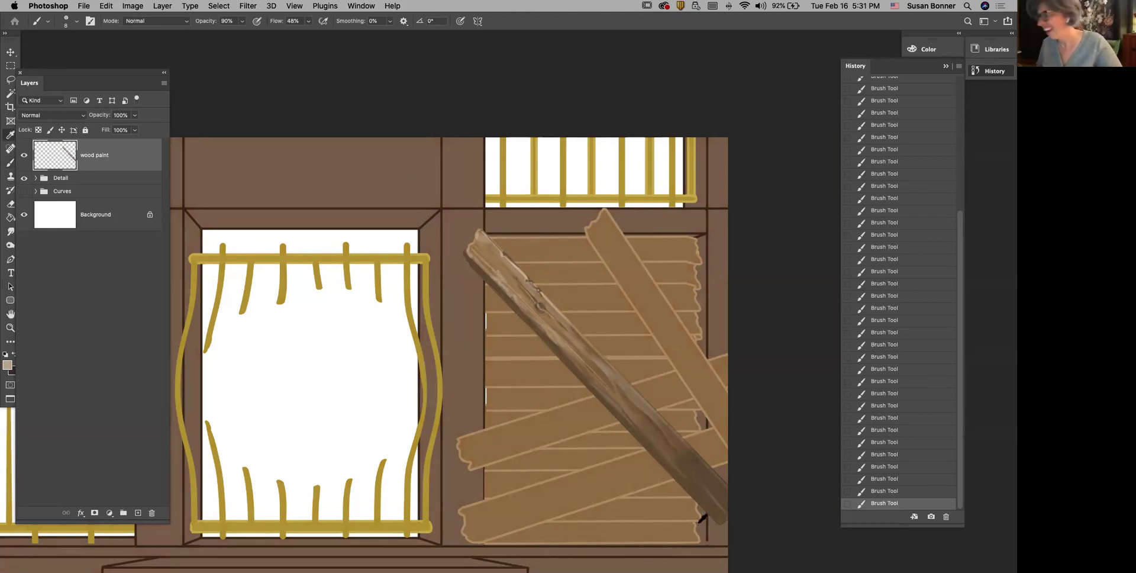
left_click(562, 348)
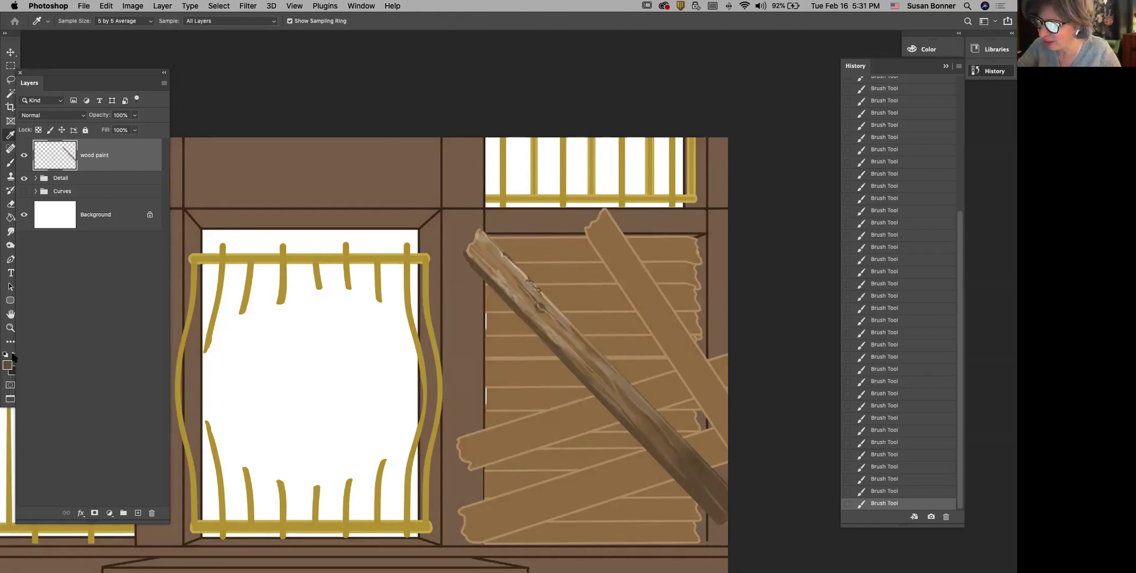
key("d")
key("b")
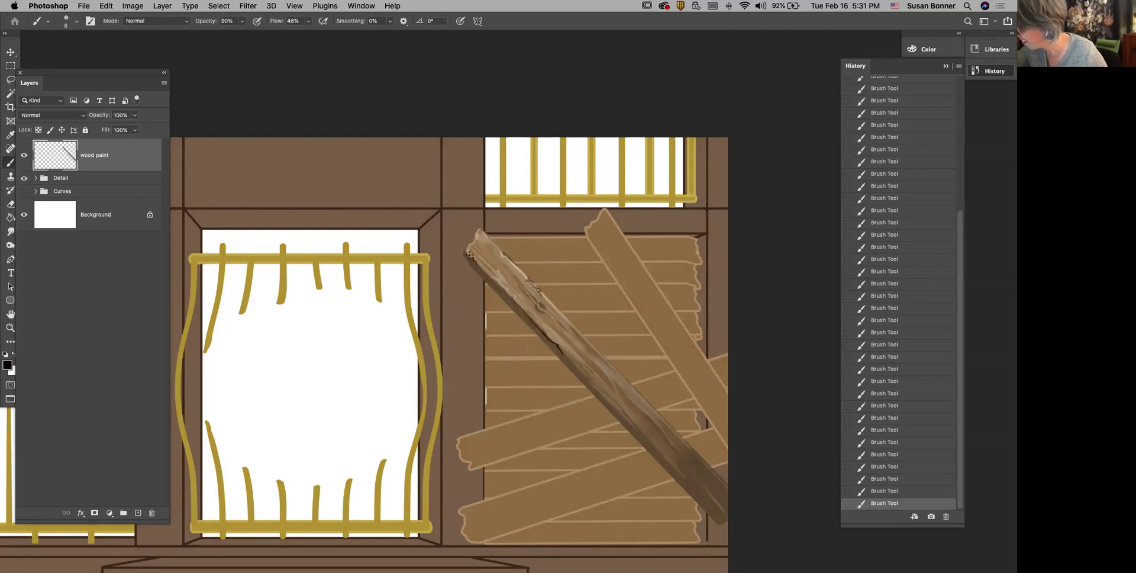
left_click_drag(489, 281, 512, 301)
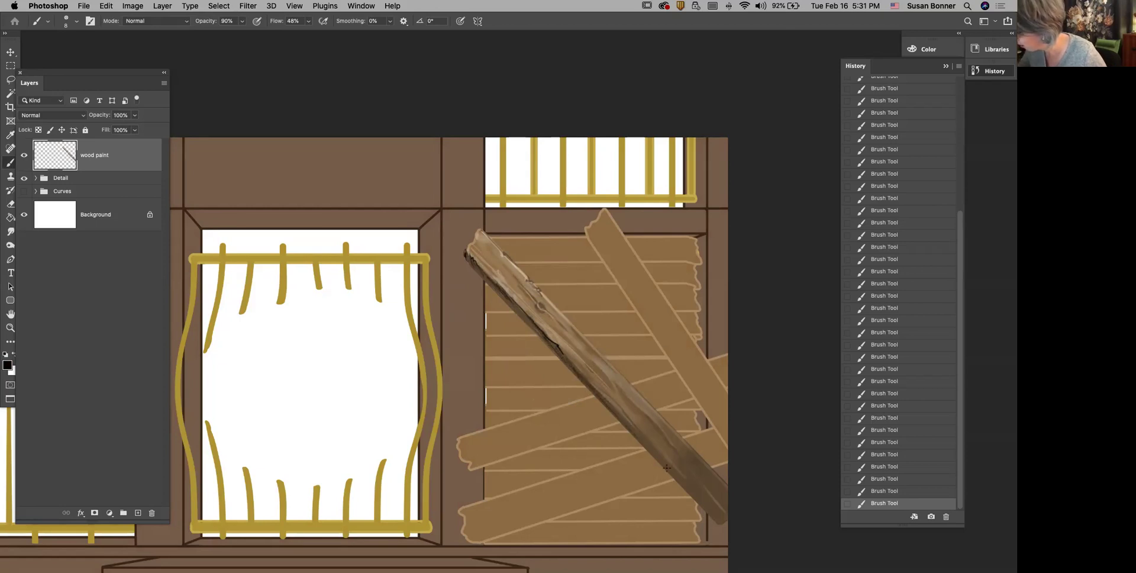
left_click_drag(703, 505, 682, 482)
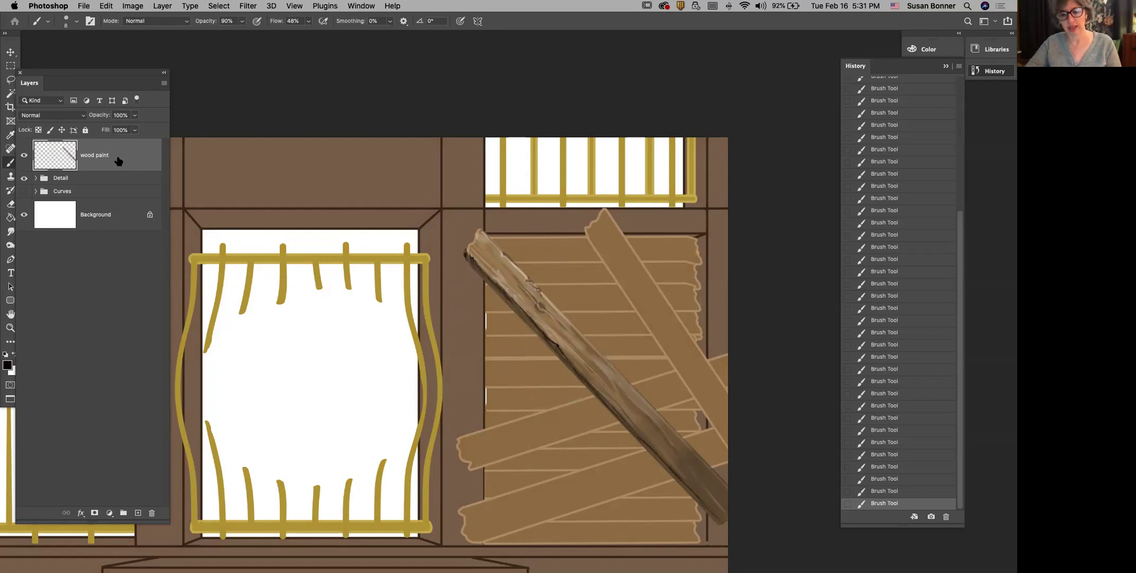
Step: Duplicate the wood paint layer and hide the original
left_click_drag(119, 161, 122, 148)
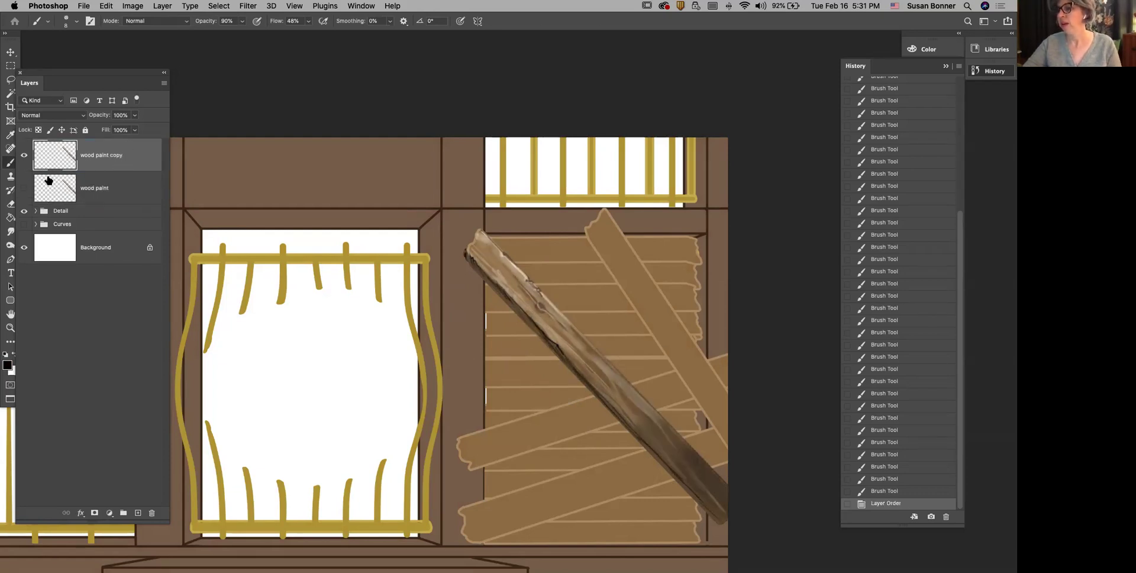
left_click(24, 188)
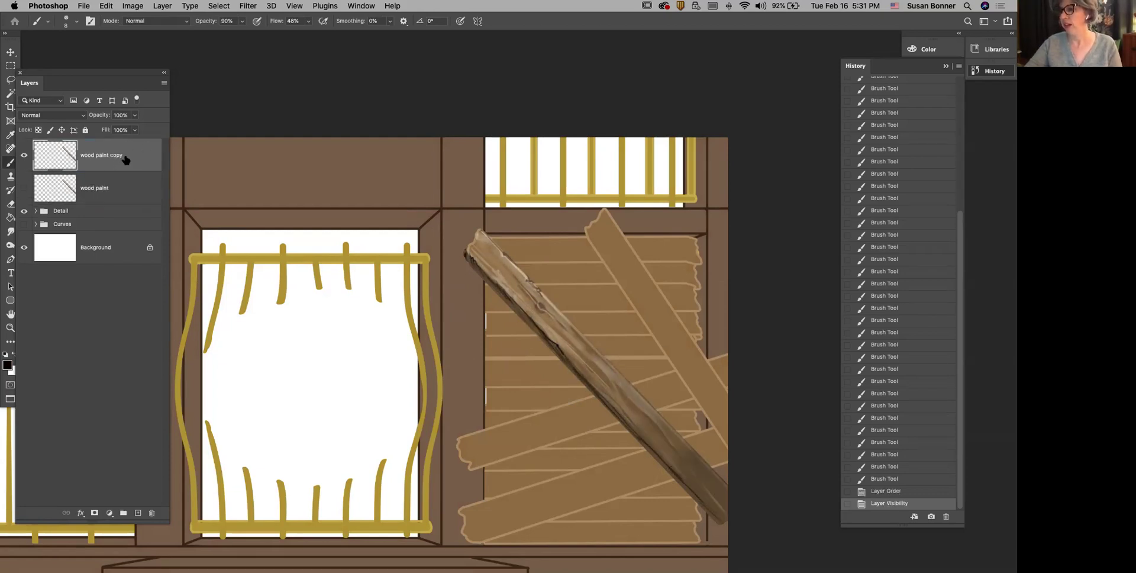
Step: Open the Filter Gallery for the wood paint copy layer and choose the Artistic filter Cutout
left_click(249, 6)
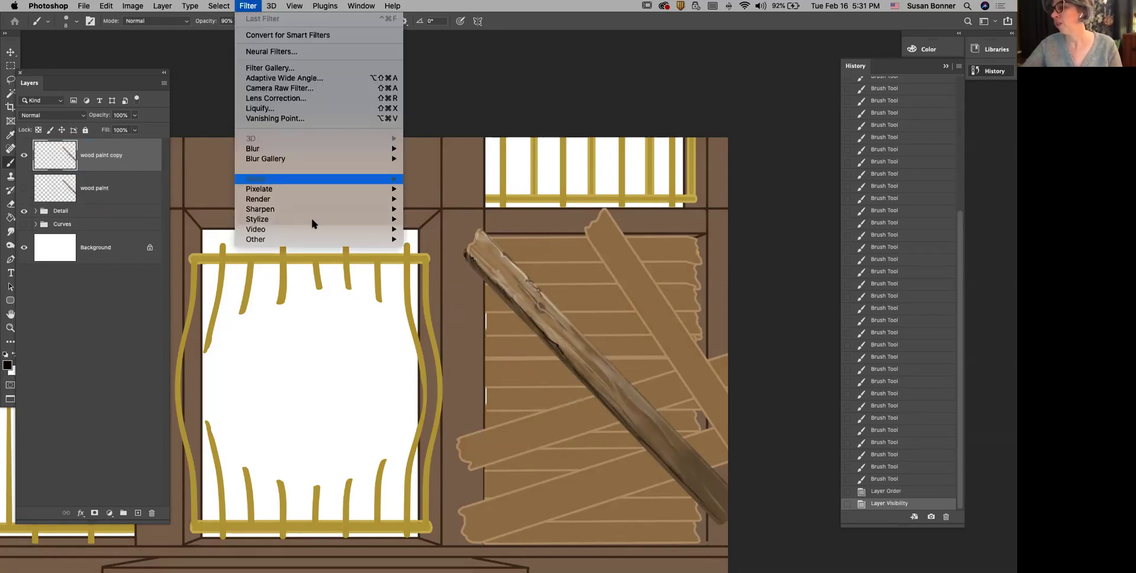
left_click(319, 69)
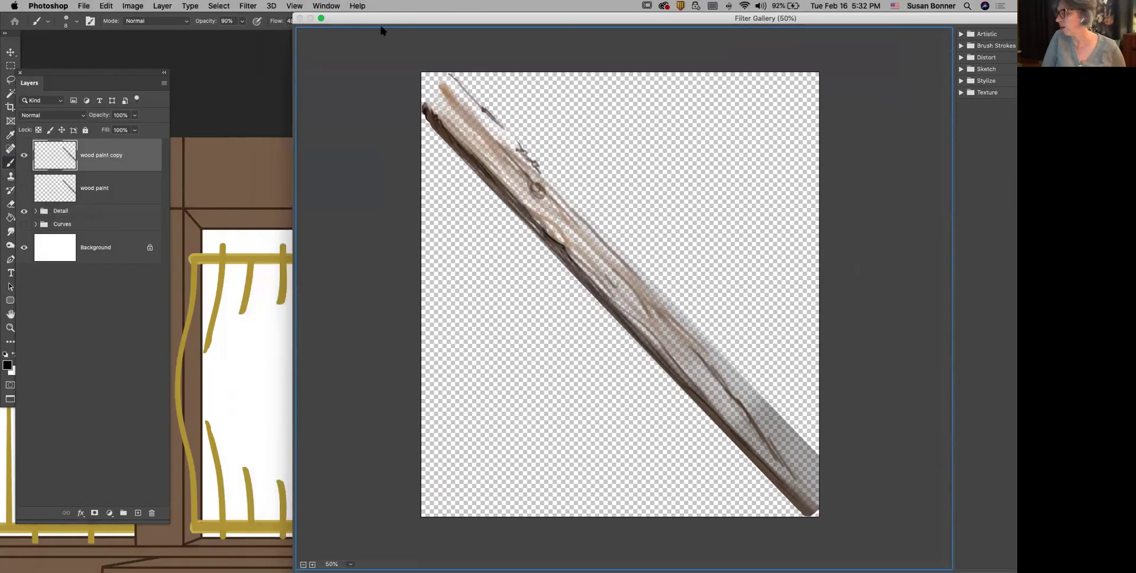
left_click_drag(292, 56, 621, 56)
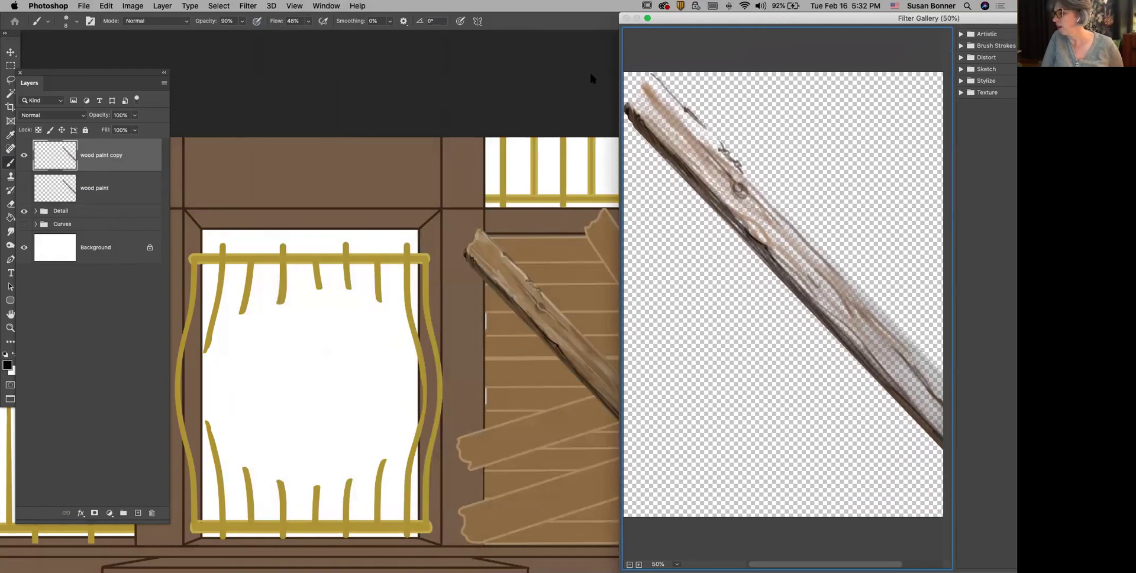
left_click_drag(749, 17, 398, 18)
left_click(621, 37)
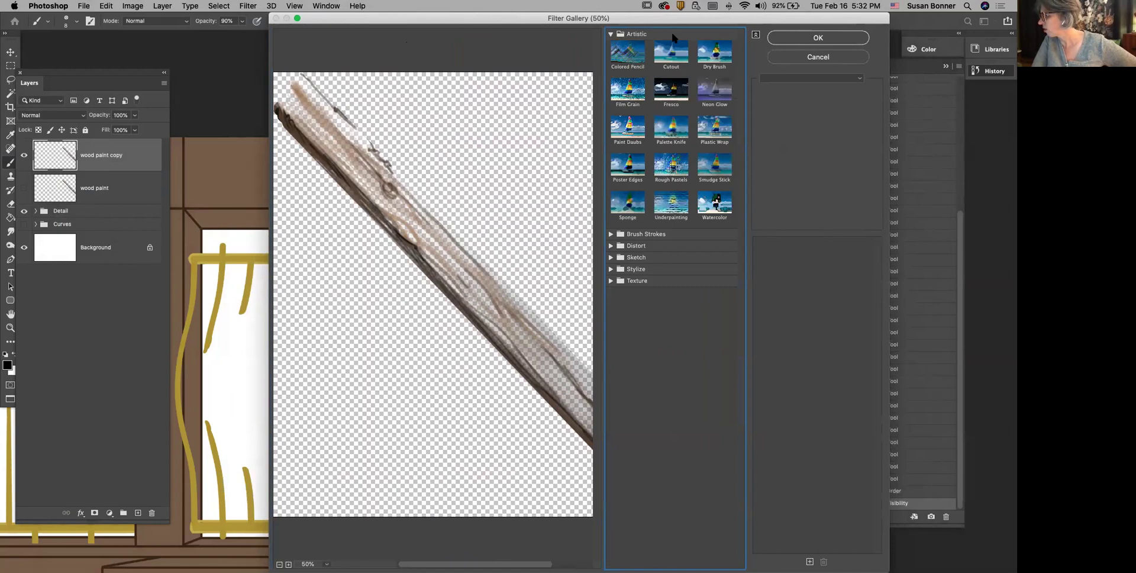
left_click(677, 53)
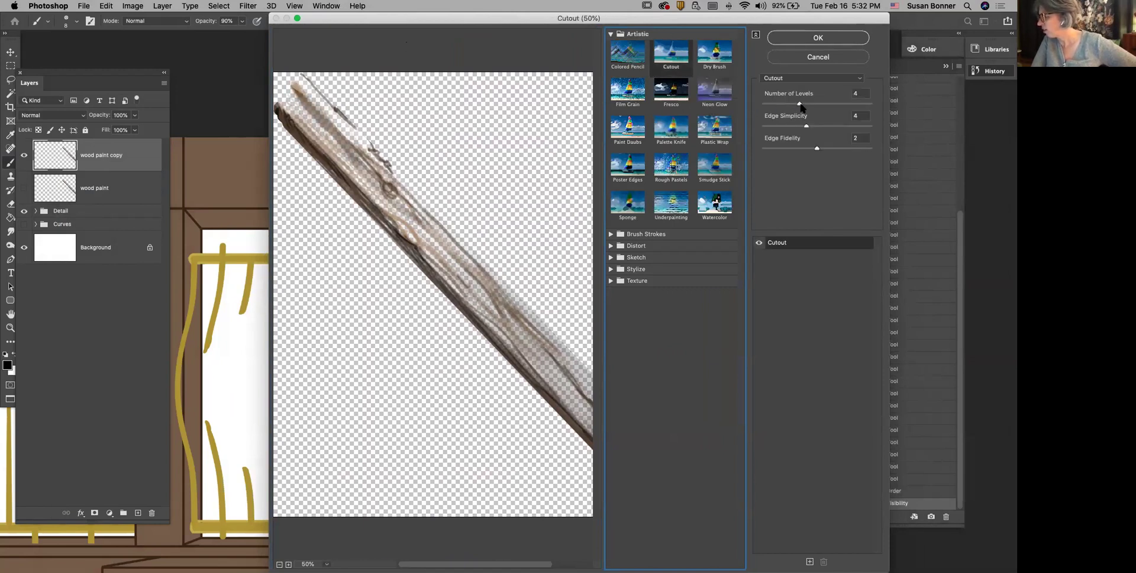
Step: Apply the Cutout filter with Number of Levels 8, Edge Simplicity 2 and Edge Fidelity 2
left_click_drag(811, 19, 872, 155)
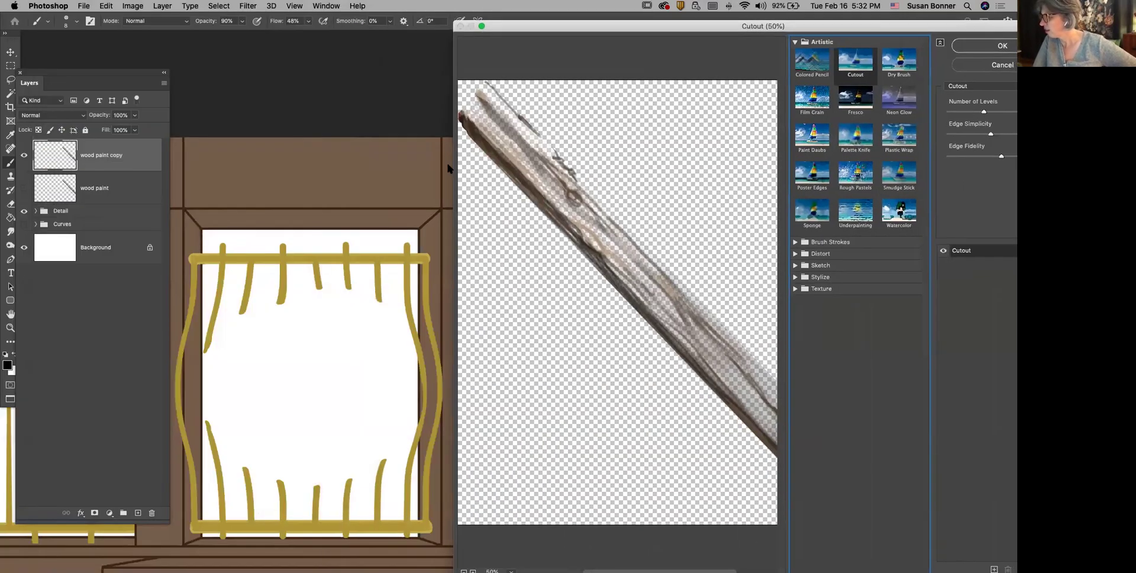
left_click_drag(454, 163, 581, 169)
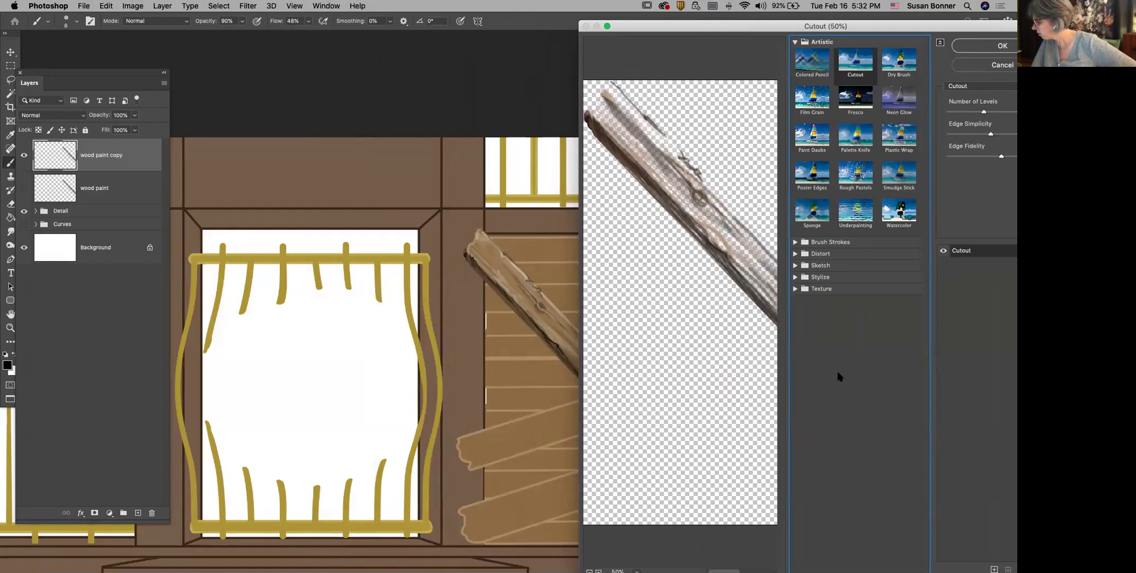
left_click_drag(957, 31, 919, 19)
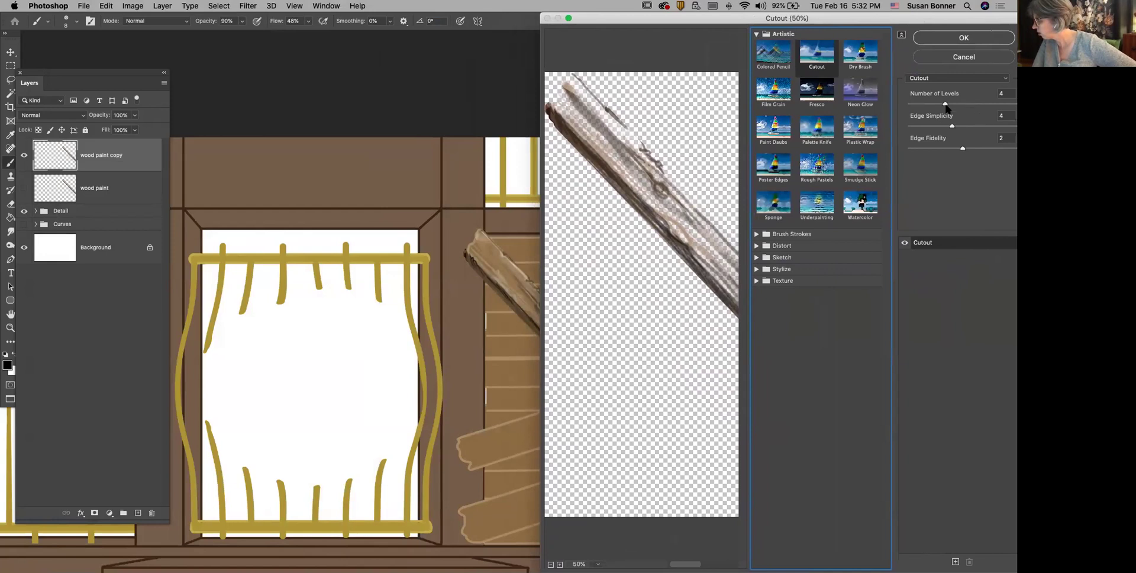
left_click_drag(945, 103, 989, 105)
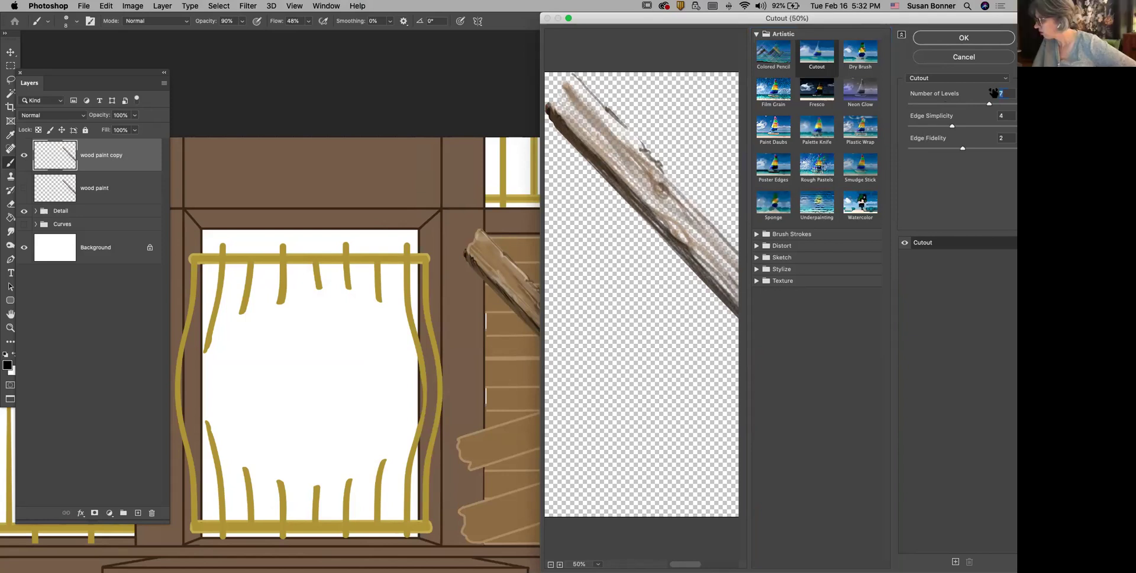
mouse_move(989, 104)
left_mouse_down()
mouse_move(942, 108)
mouse_move(1010, 104)
left_mouse_up()
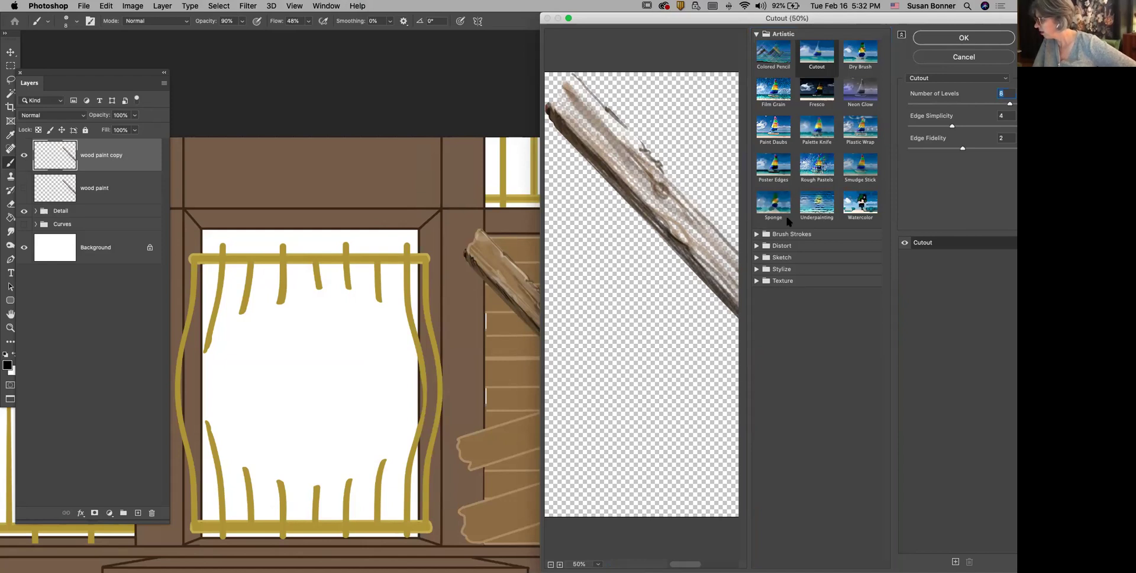
left_click_drag(951, 127, 982, 150)
mouse_move(954, 18)
left_mouse_down()
mouse_move(856, 15)
mouse_move(935, 16)
left_mouse_up()
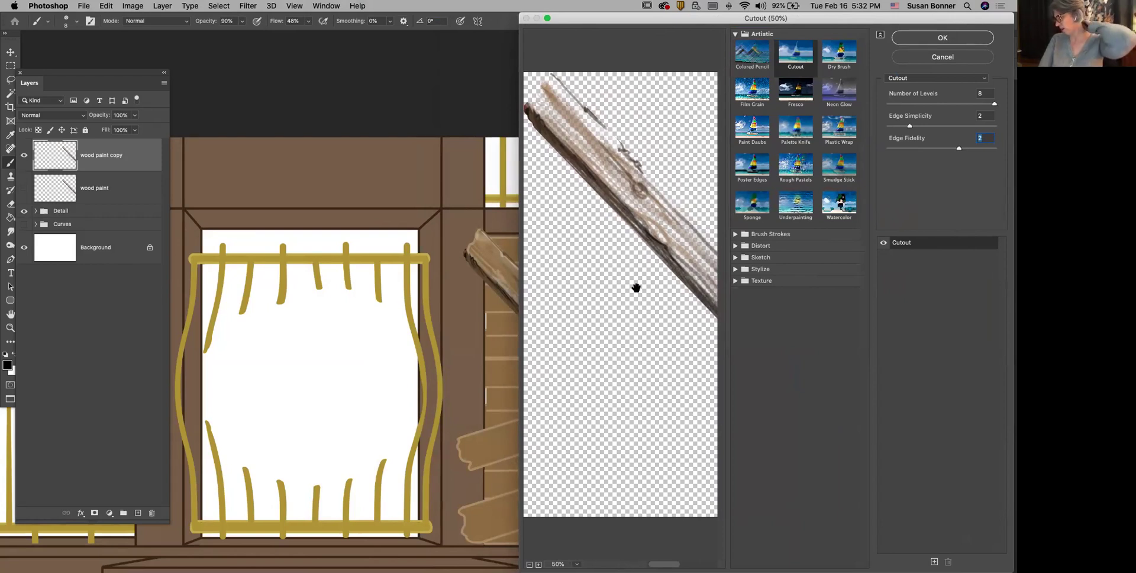
left_click(933, 38)
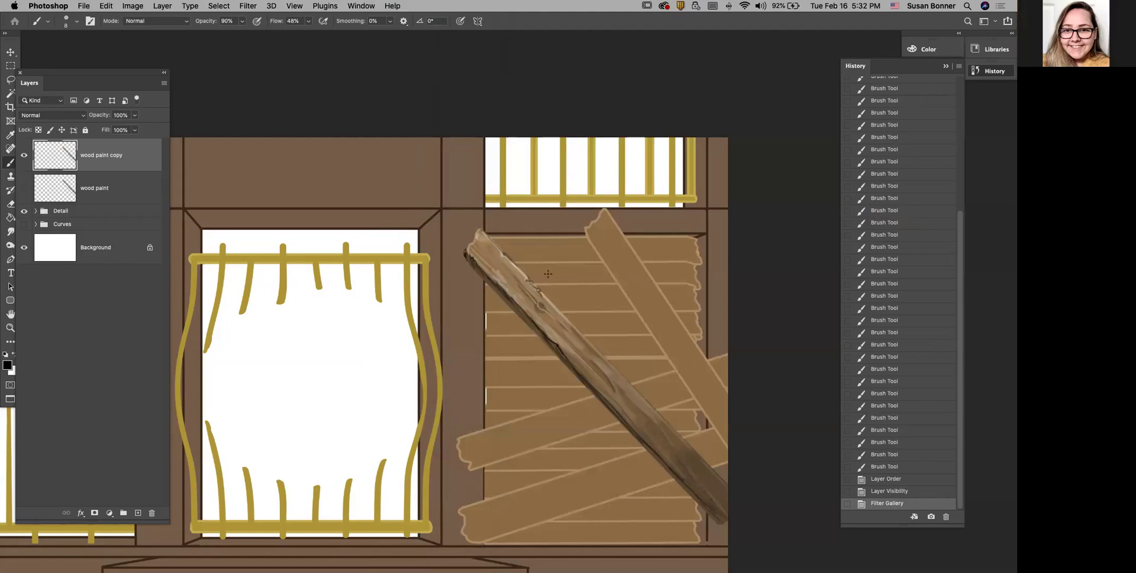
Step: Compare the original wood paint layer with its filtered copy by toggling their visibility, leaving only the copy shown
left_click(24, 156)
left_click(23, 188)
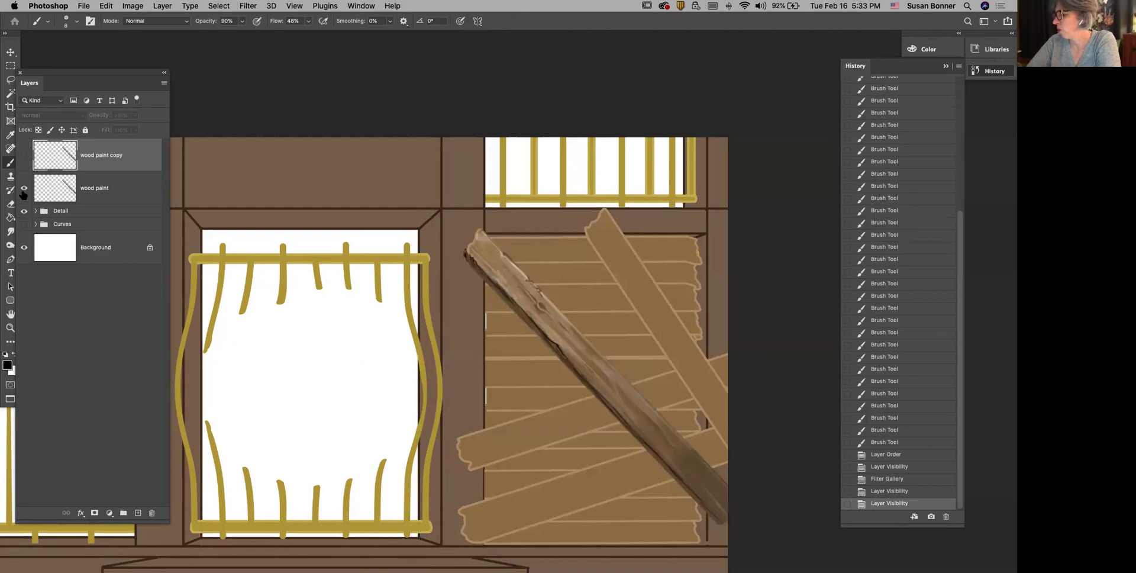
left_click(24, 188)
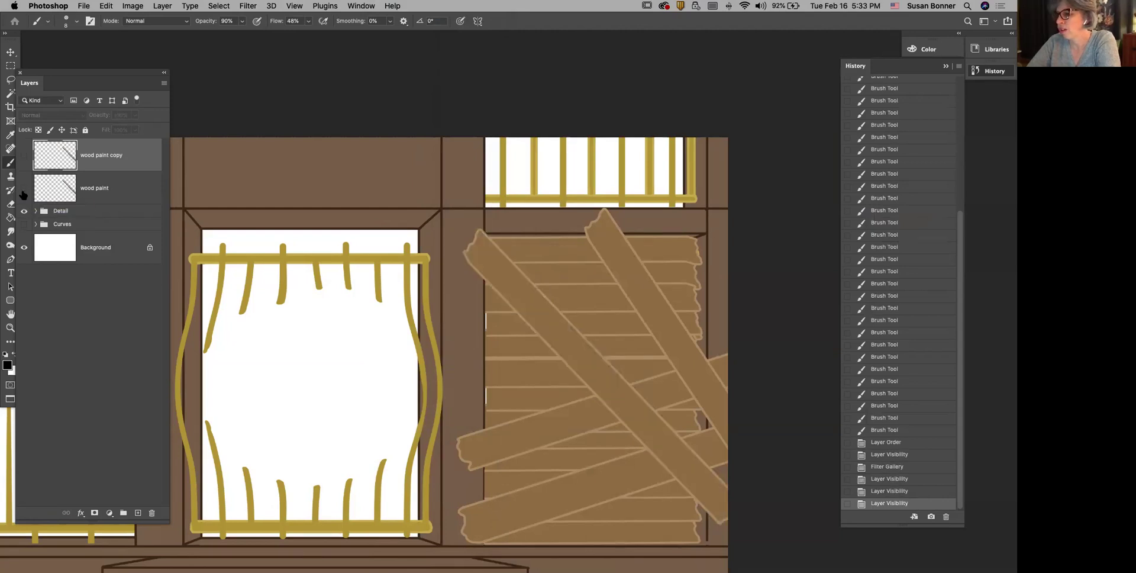
left_click(24, 156)
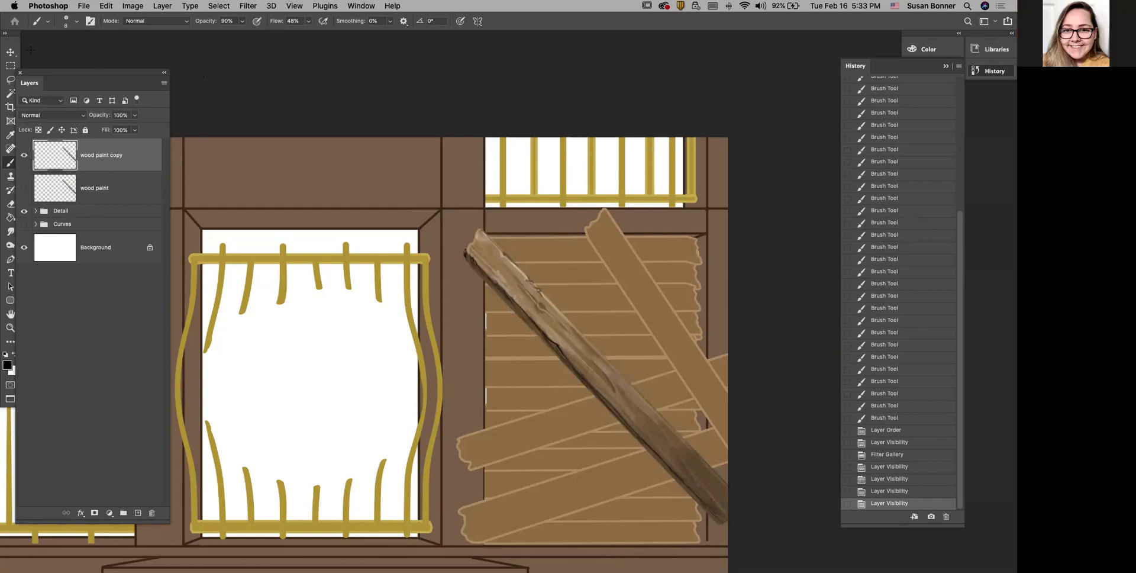
Step: Deselect the layers with the Move tool and save the document
left_click(11, 52)
left_click(65, 64)
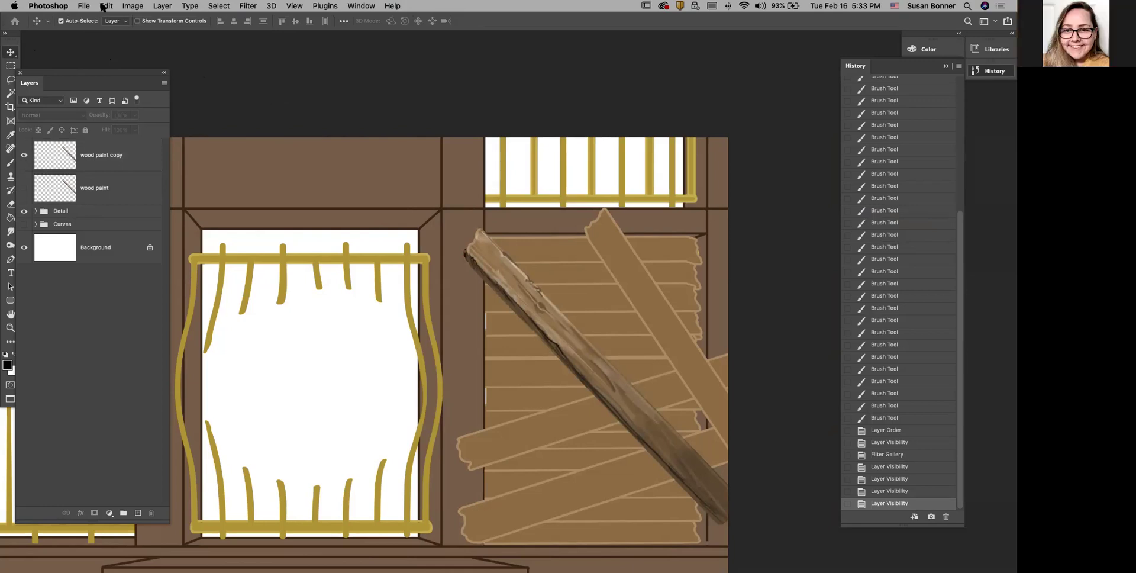
left_click(83, 6)
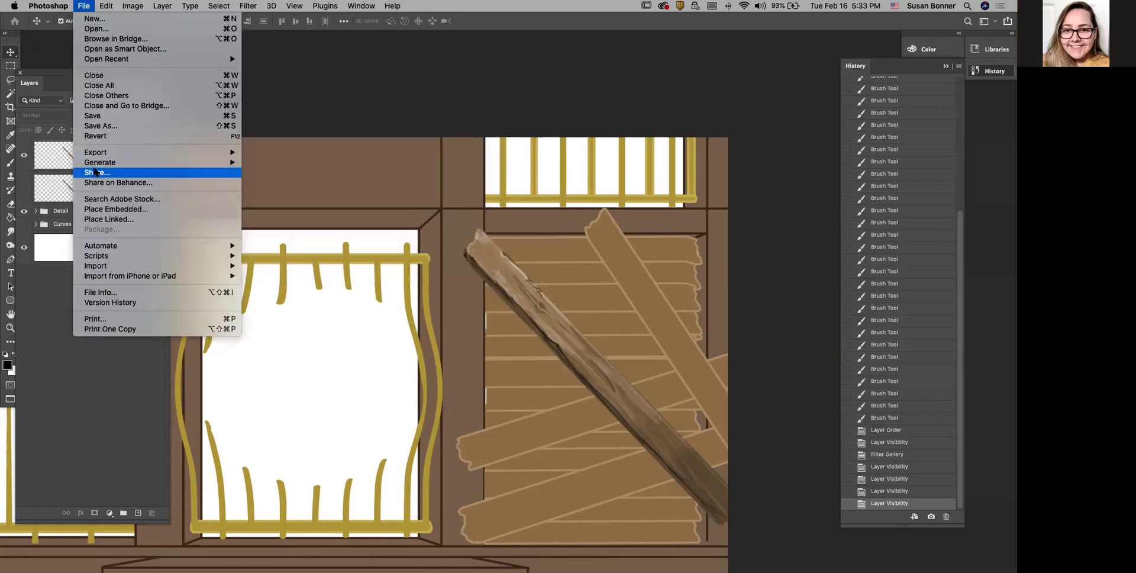
left_click(97, 116)
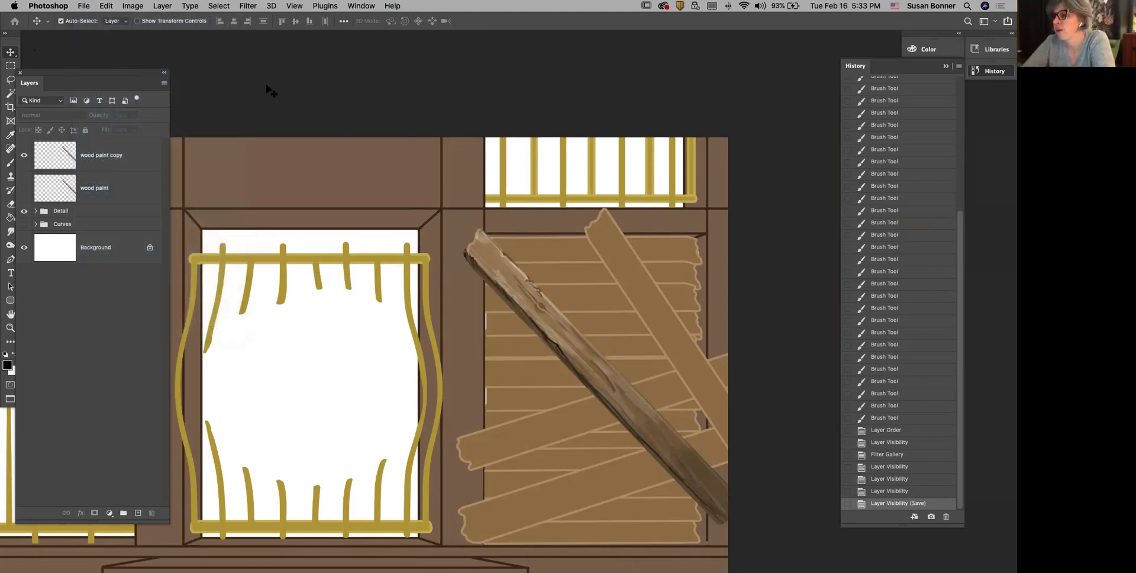